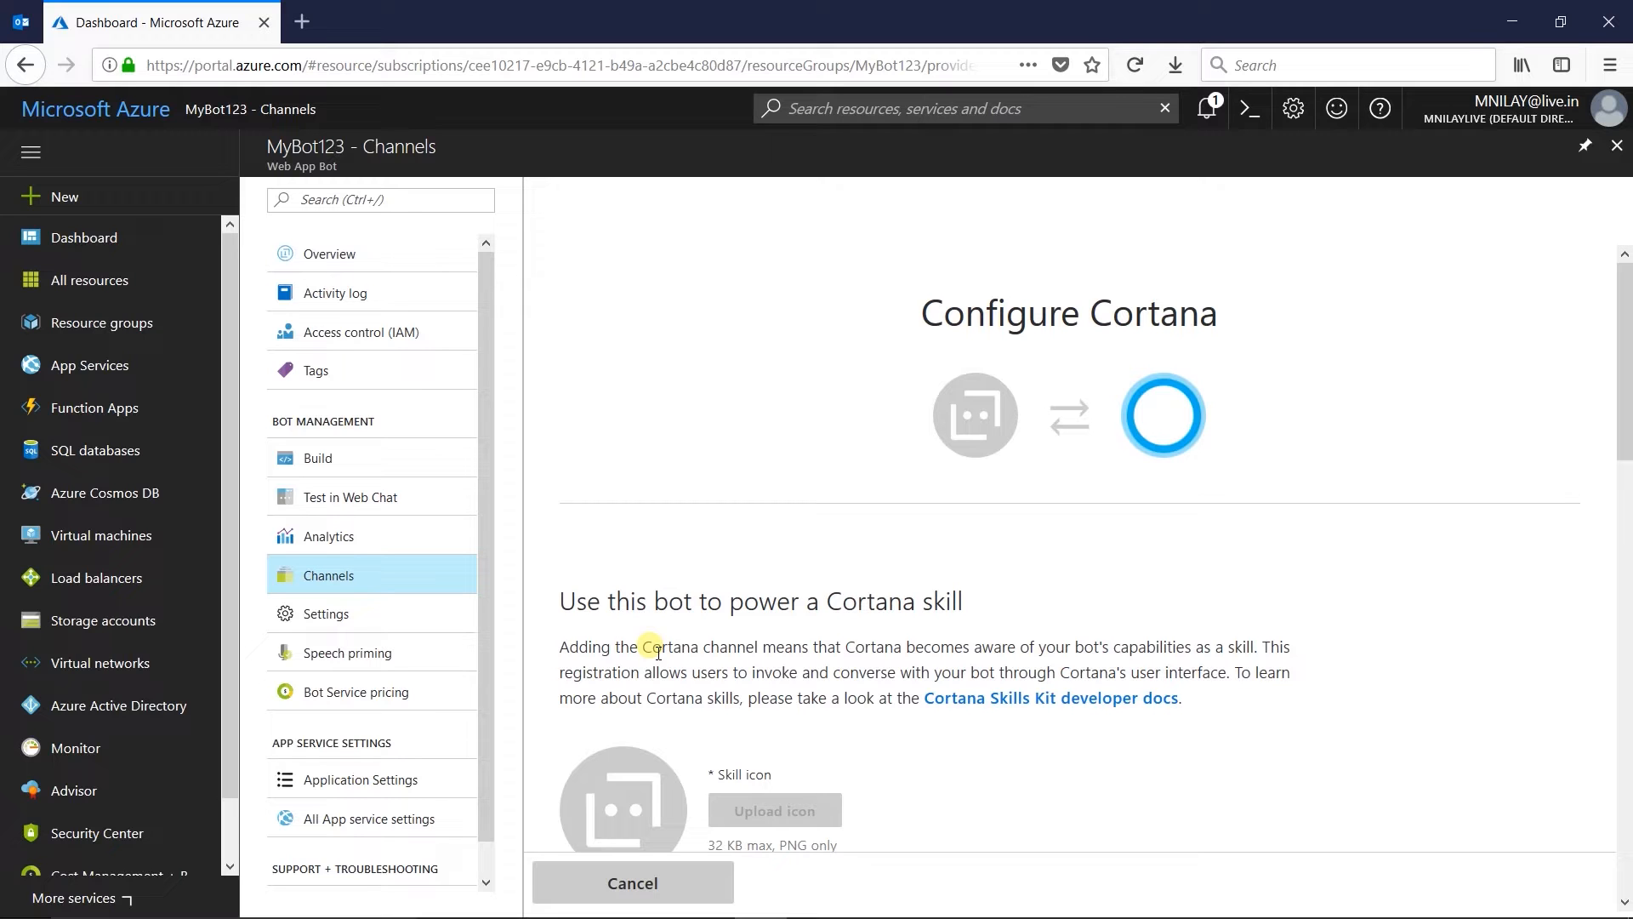
Start the Cortana skill registration at the Knowledge Store and skip the introductory slides.
scroll(657, 652, down, 15)
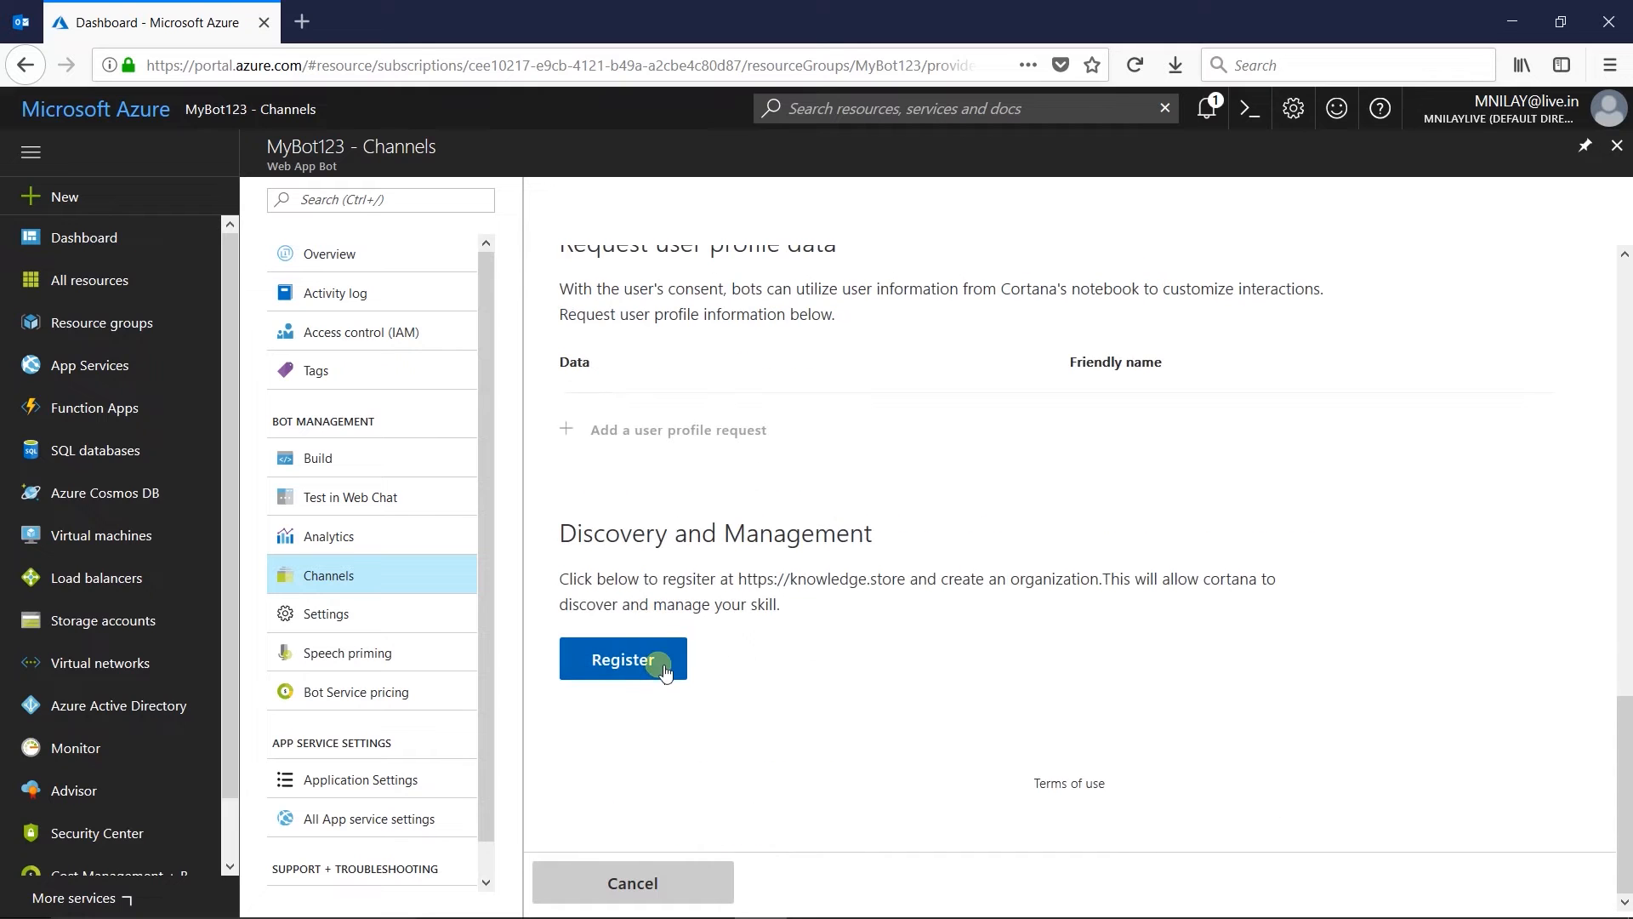
click(665, 671)
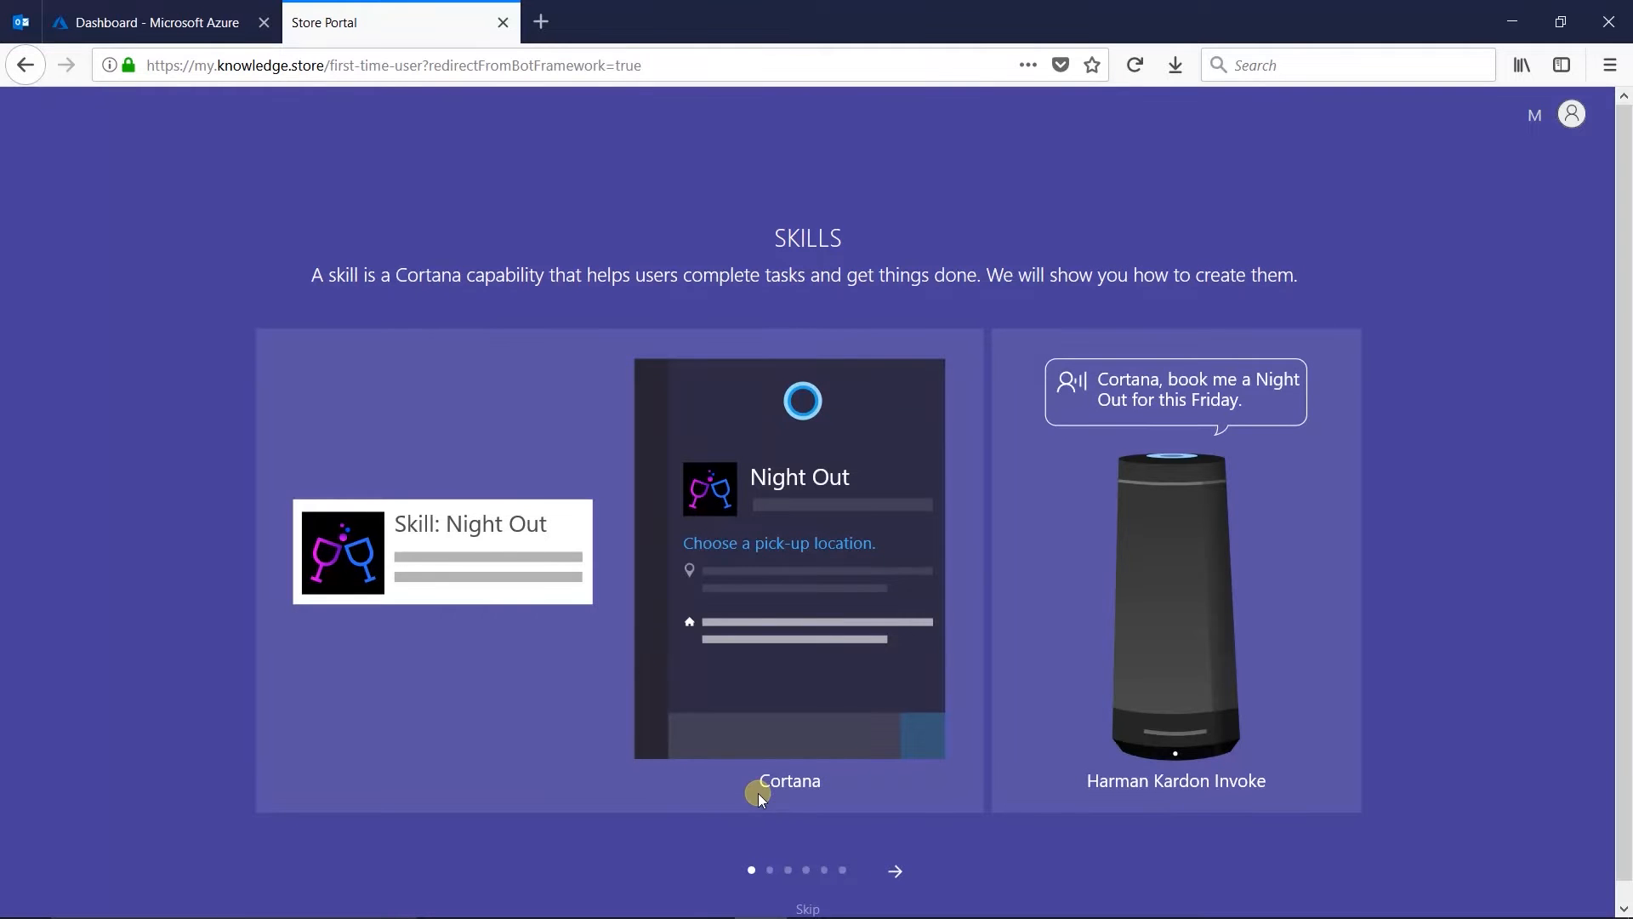
click(809, 903)
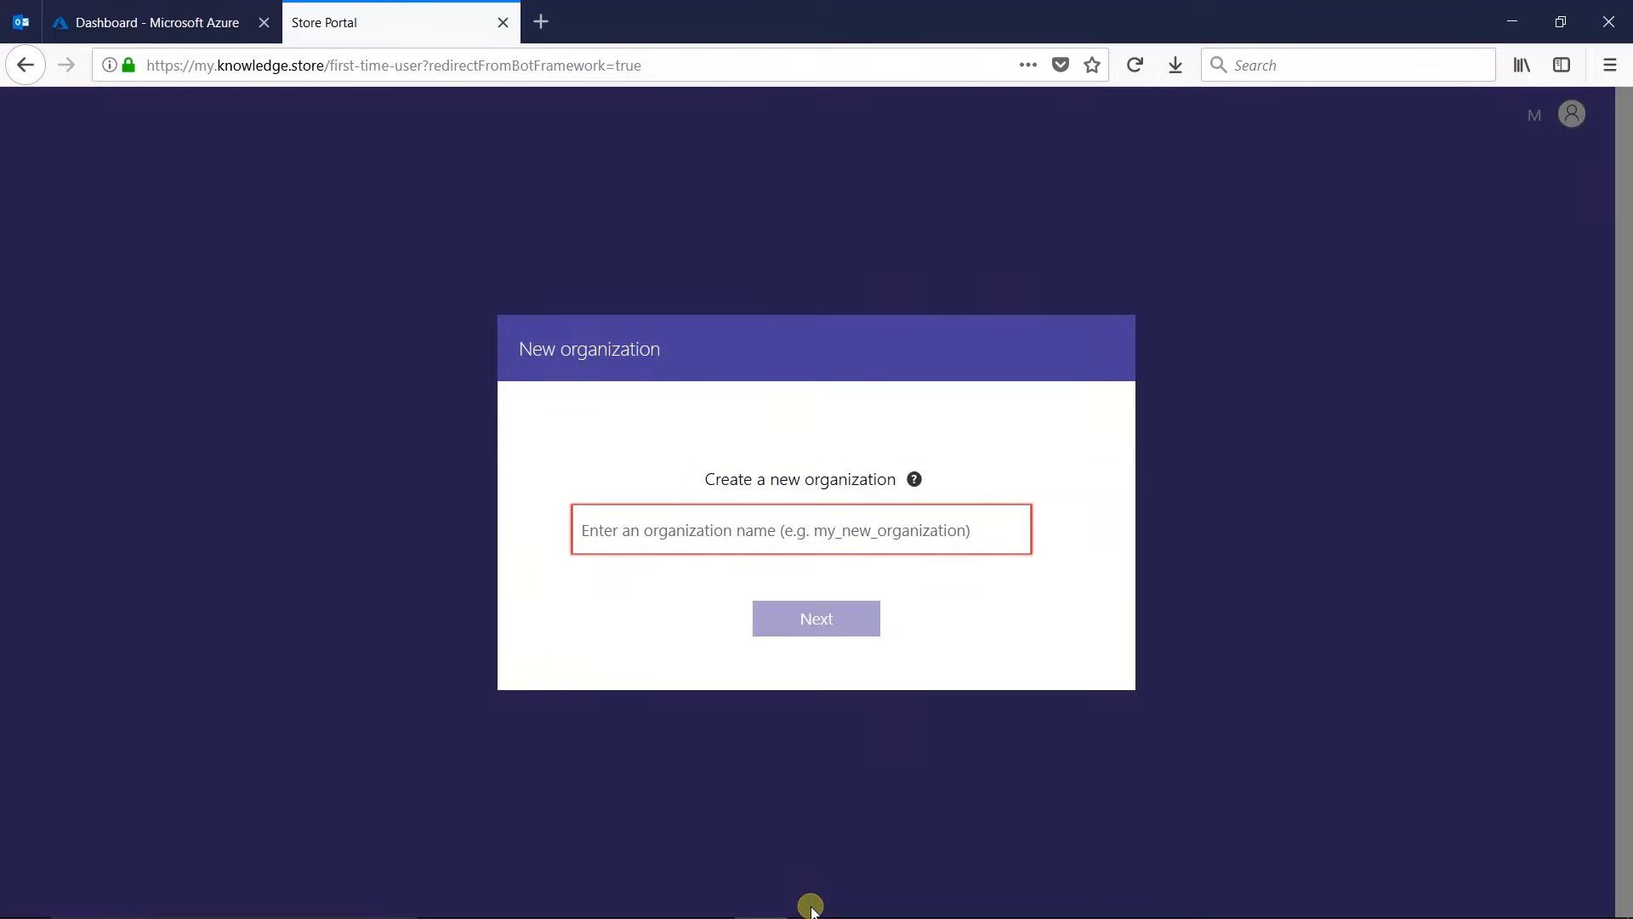
Create a new organization named tutorialsteam and dismiss the workspace tour tips.
click(868, 533)
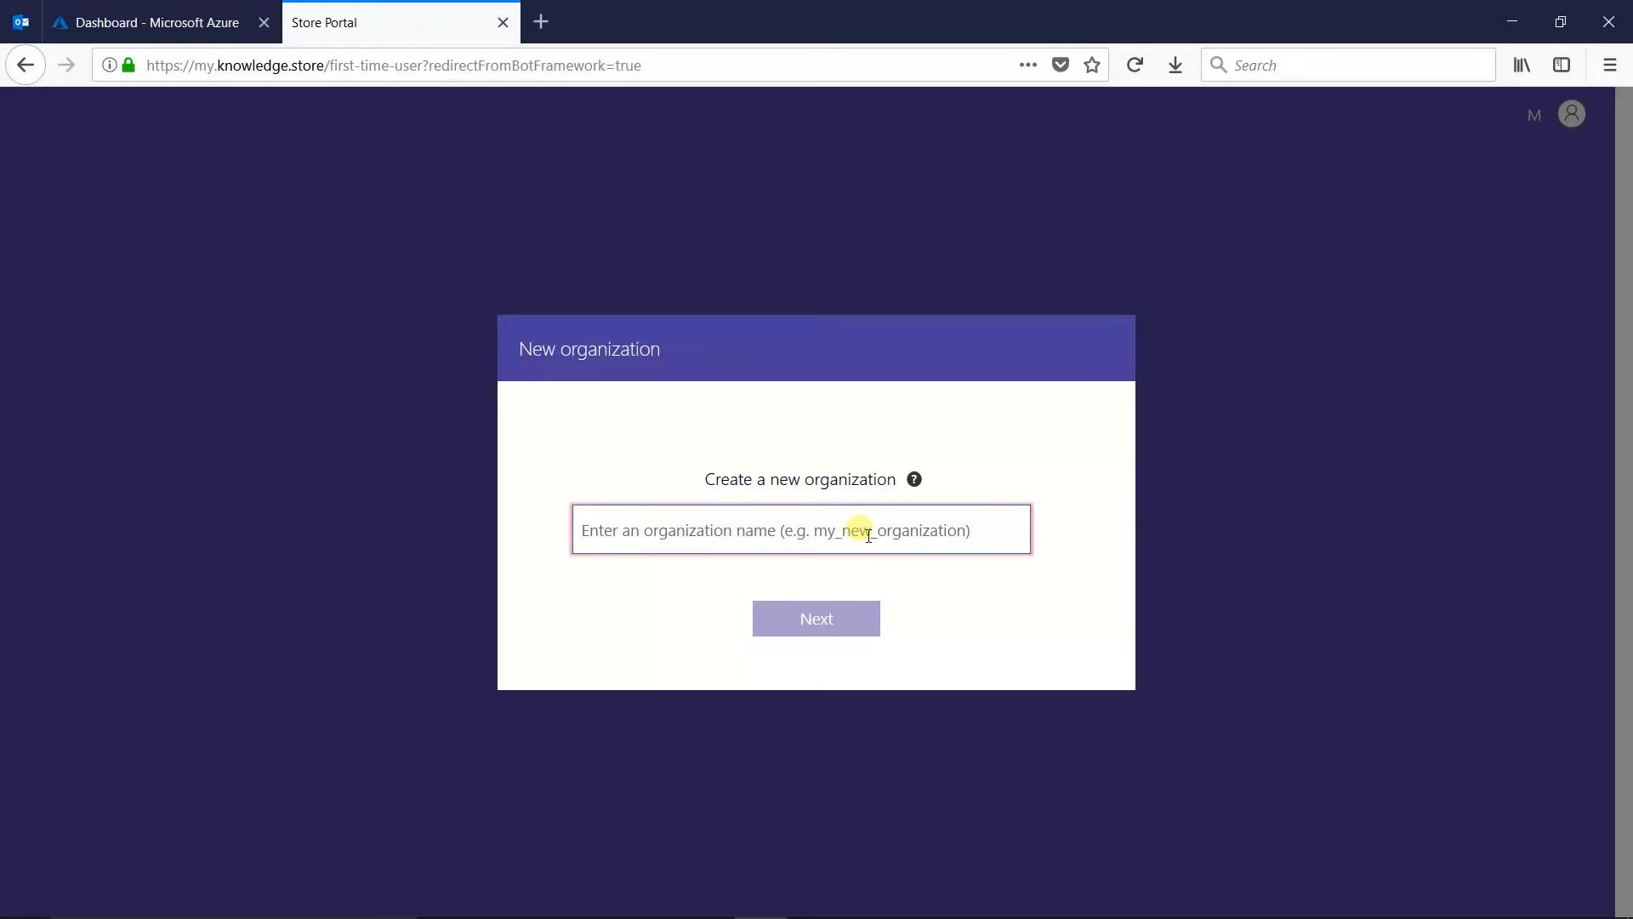
text(tutorialsteam)
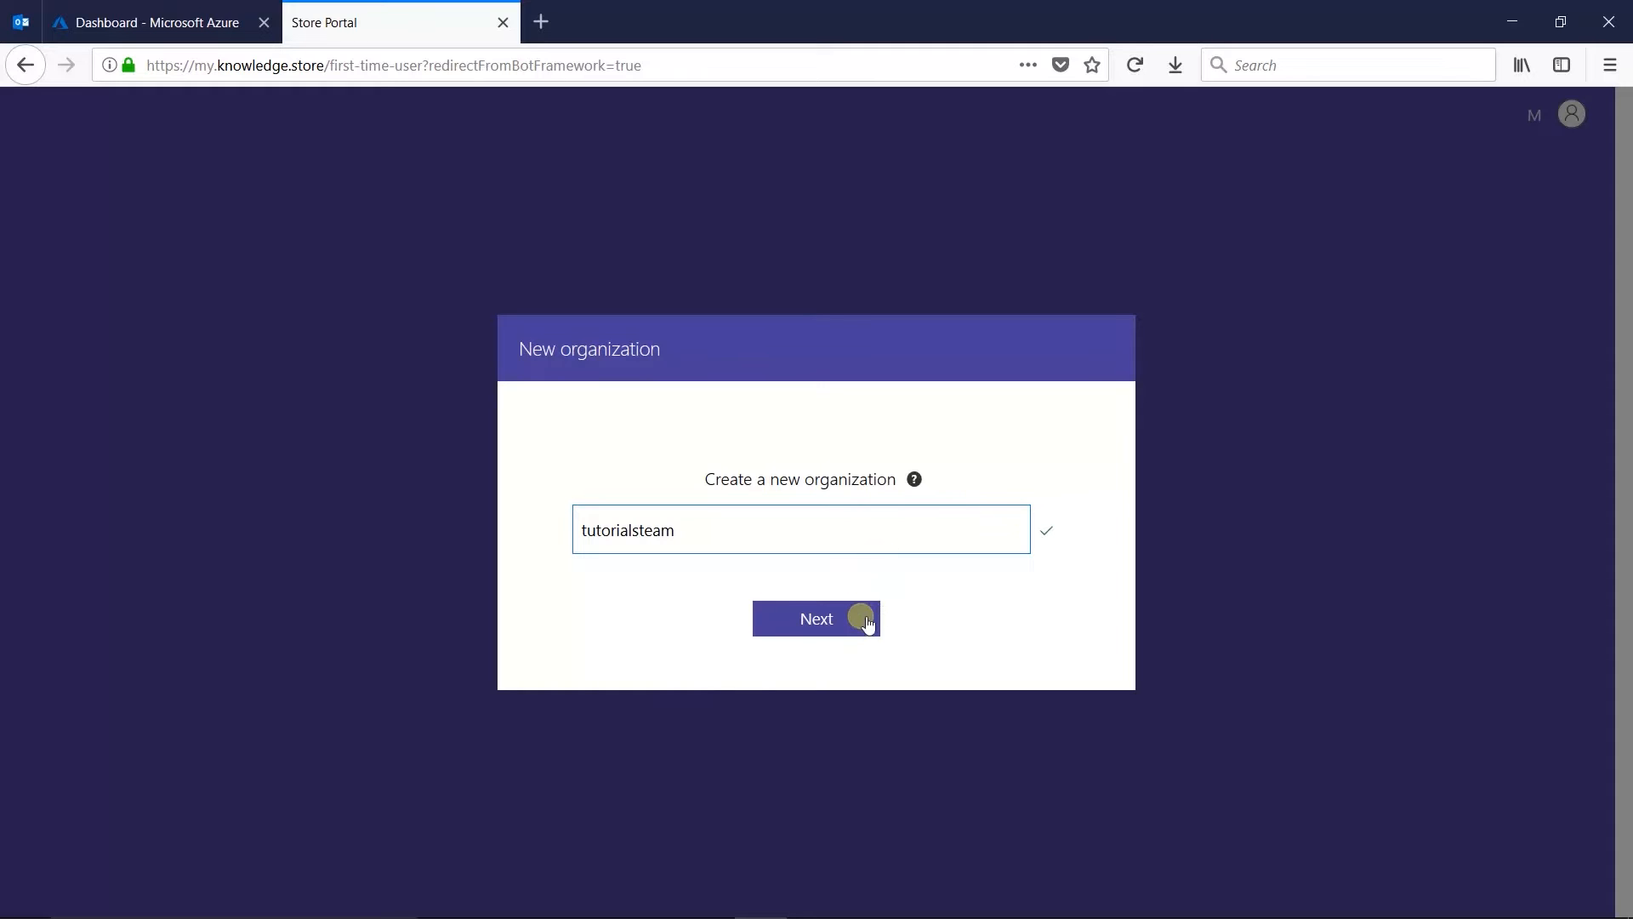
click(866, 621)
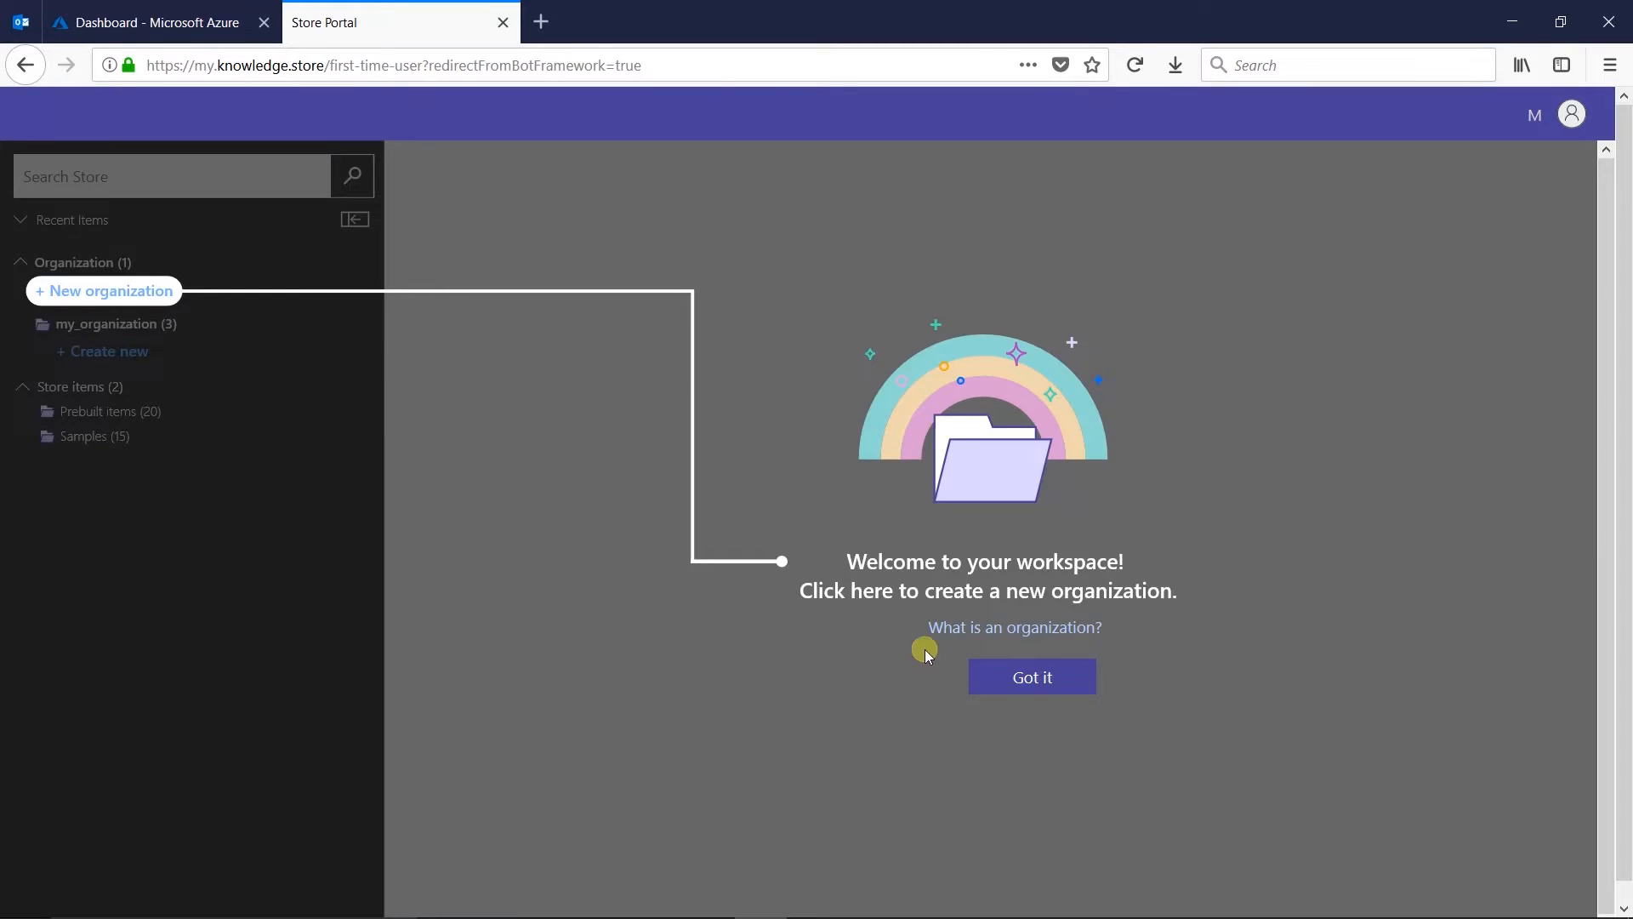
click(998, 676)
click(463, 402)
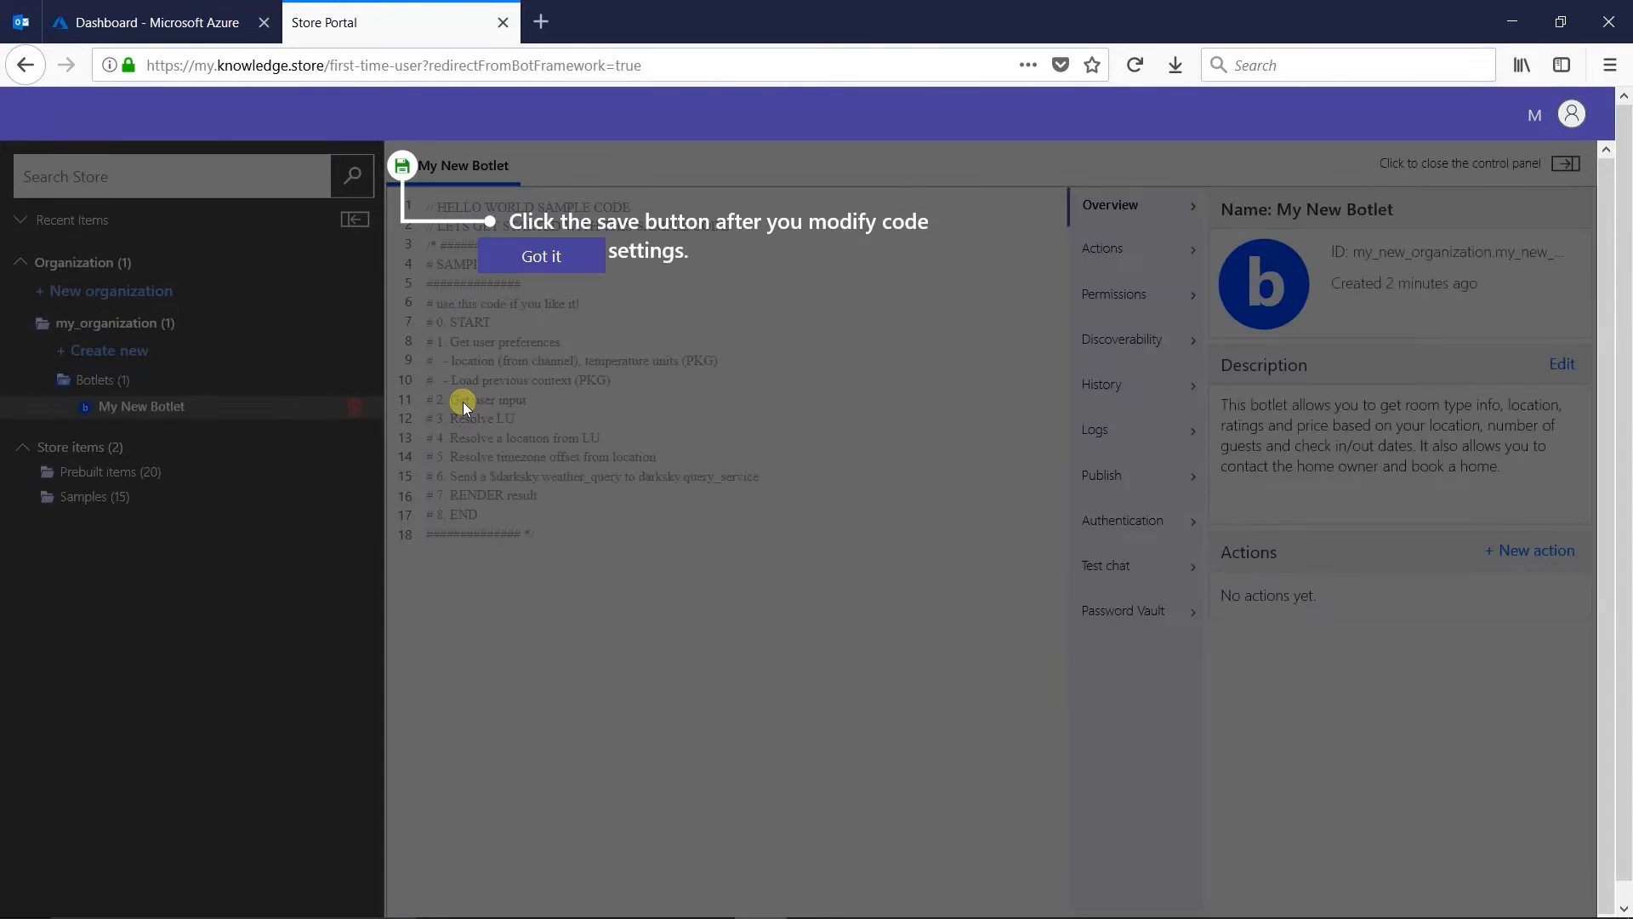
click(544, 252)
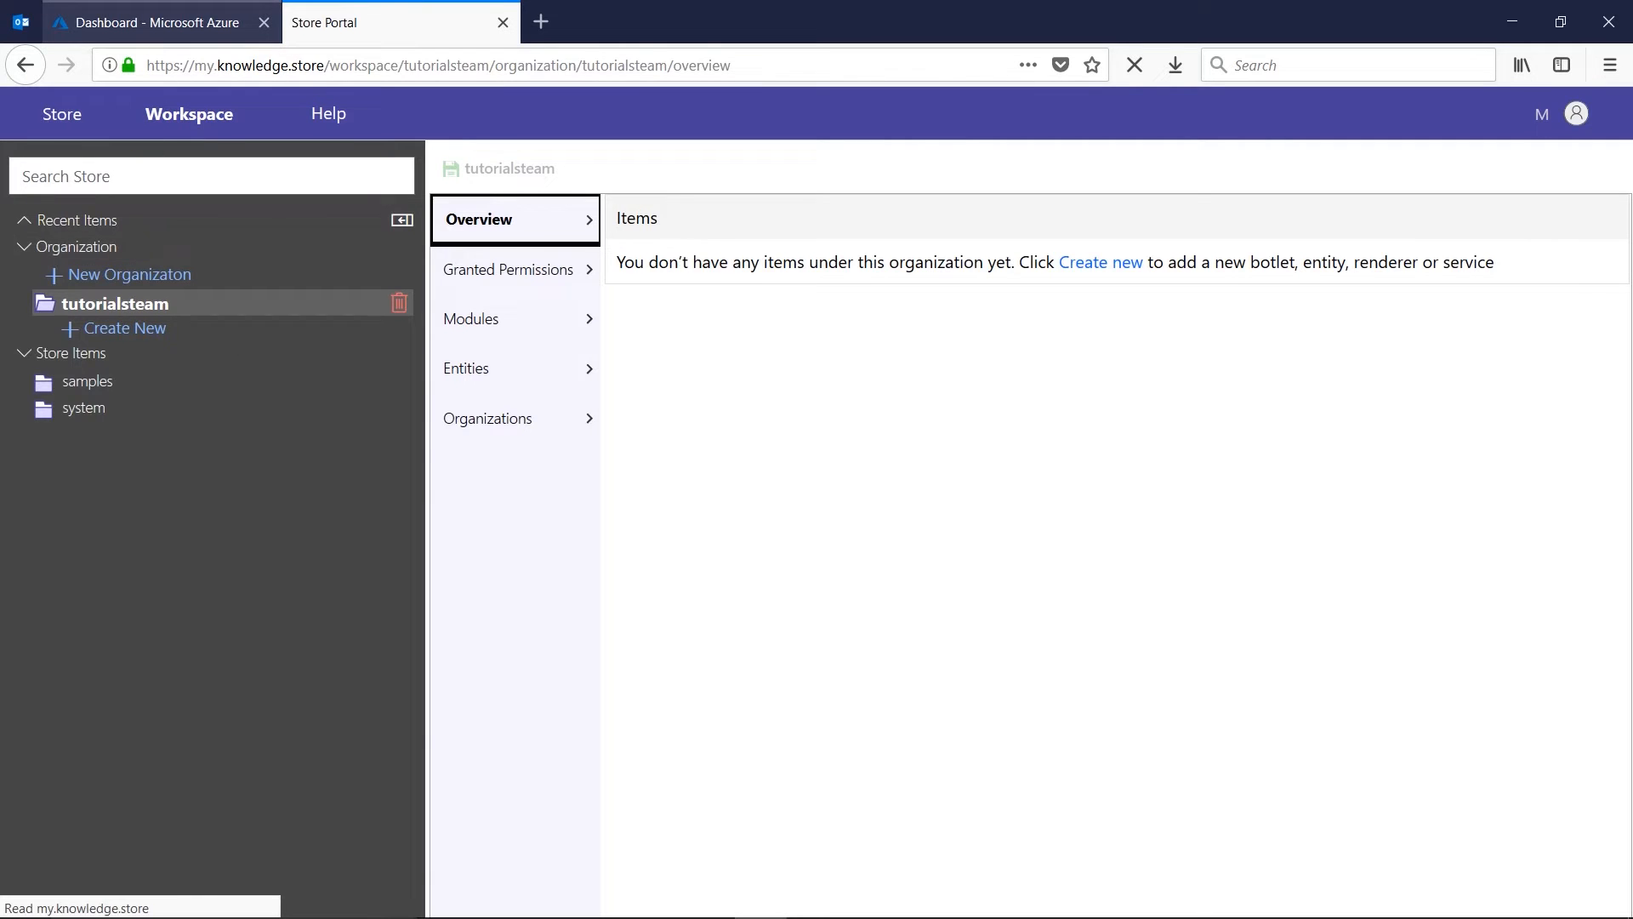
Switch back to the Azure portal, reload the bot's channels, and register the Cortana channel under the tutorialsteam organization.
click(154, 22)
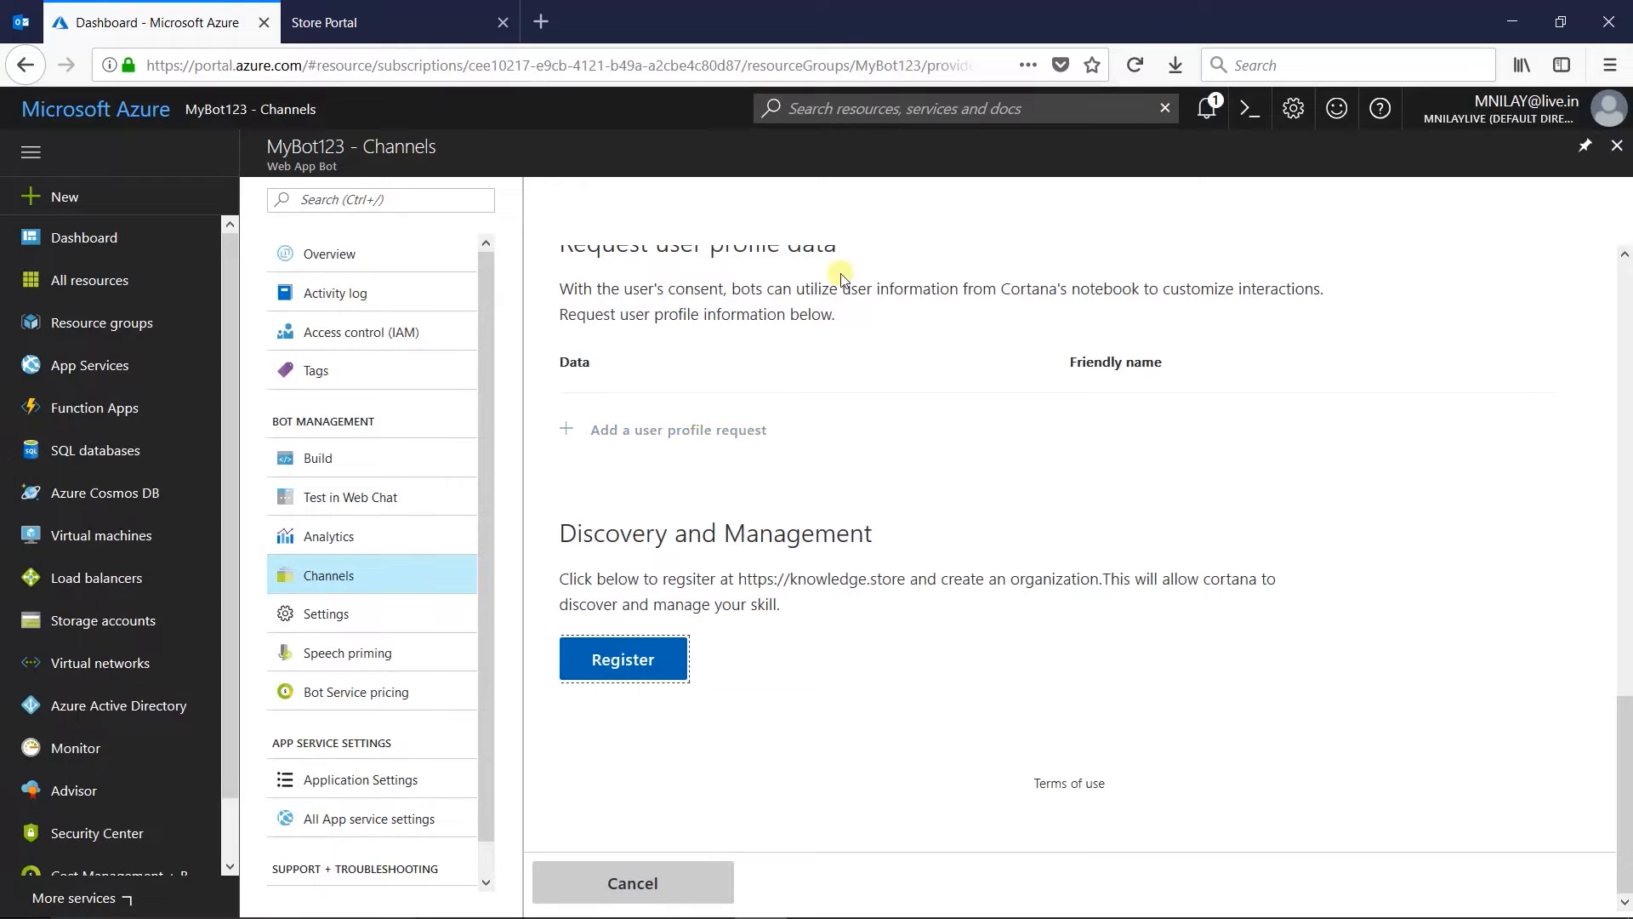
click(1128, 72)
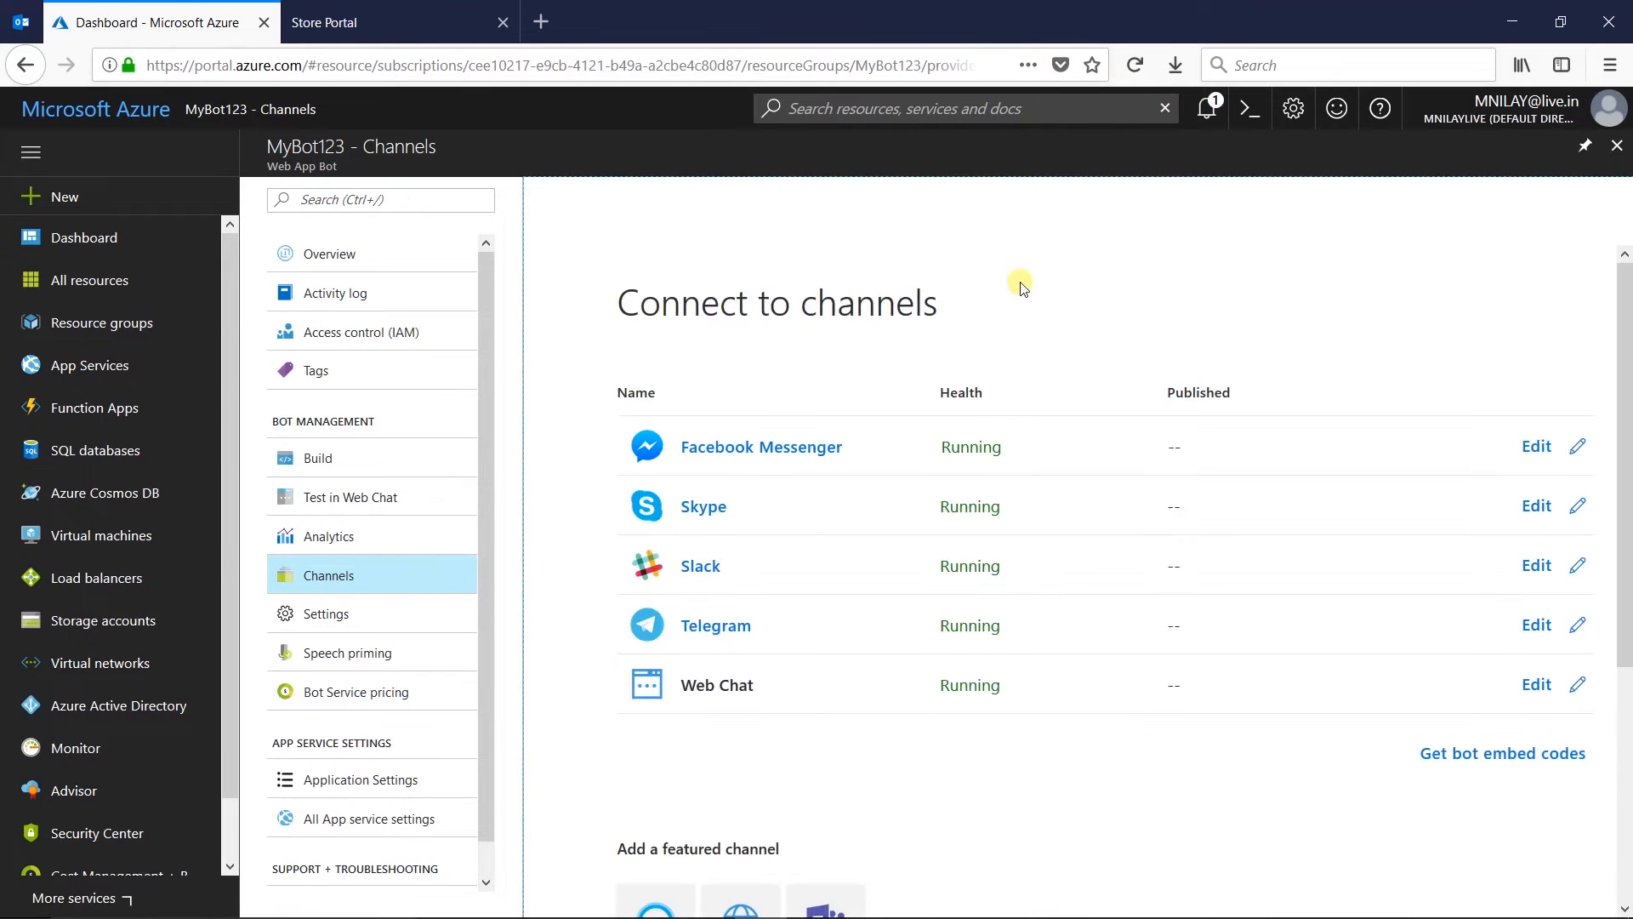
scroll(851, 468, down, 3)
click(651, 572)
scroll(660, 678, down, 15)
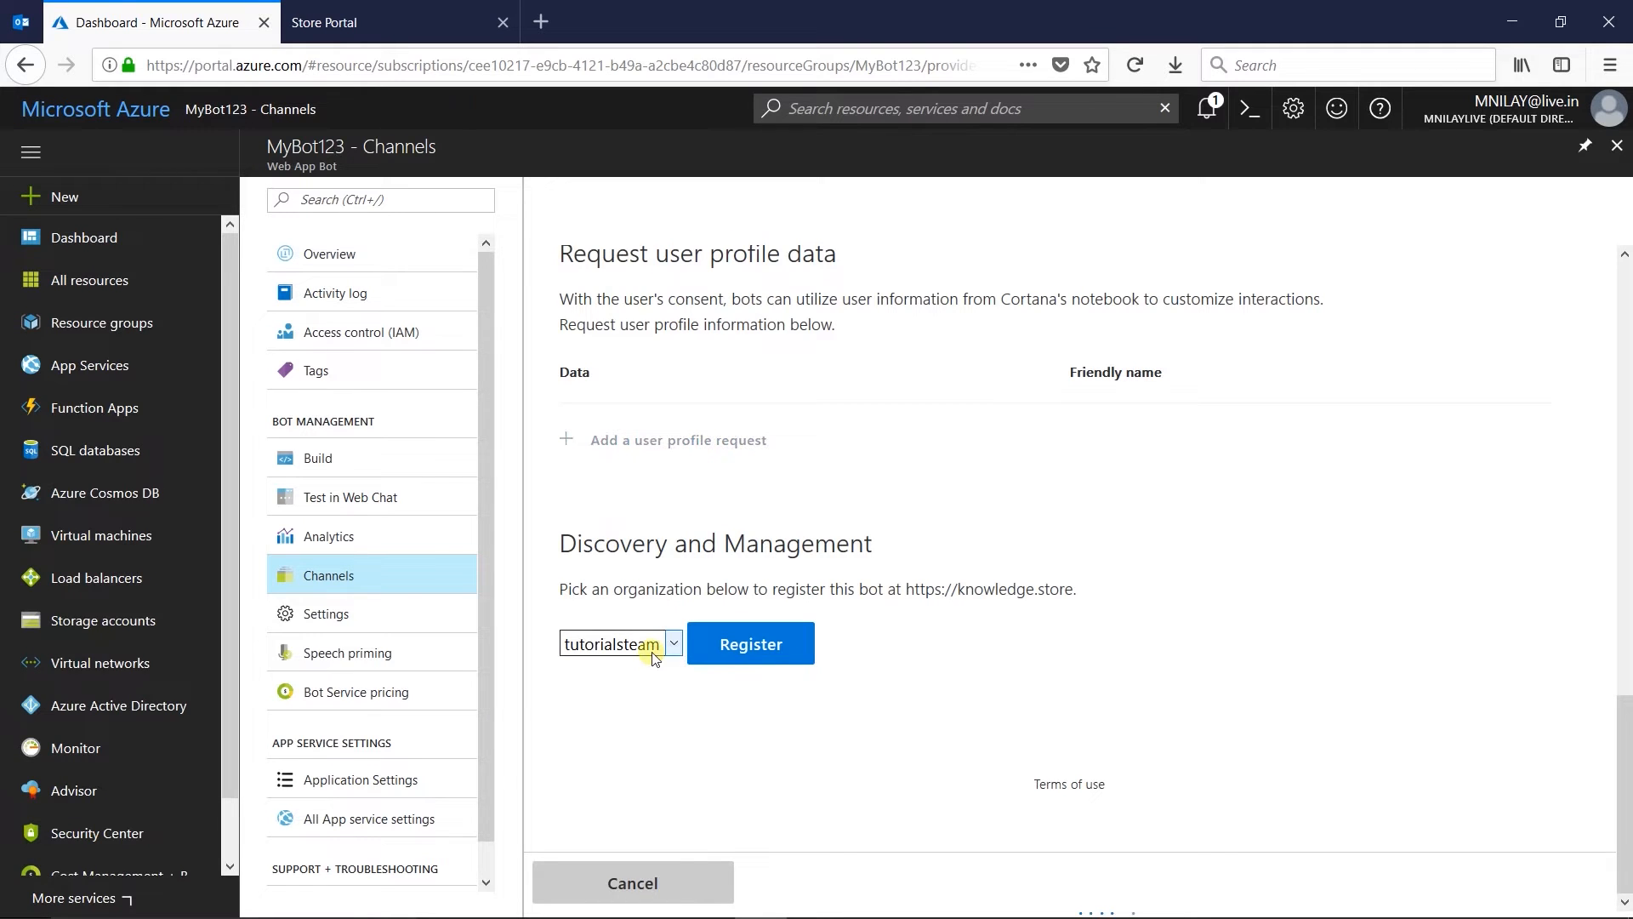
click(742, 662)
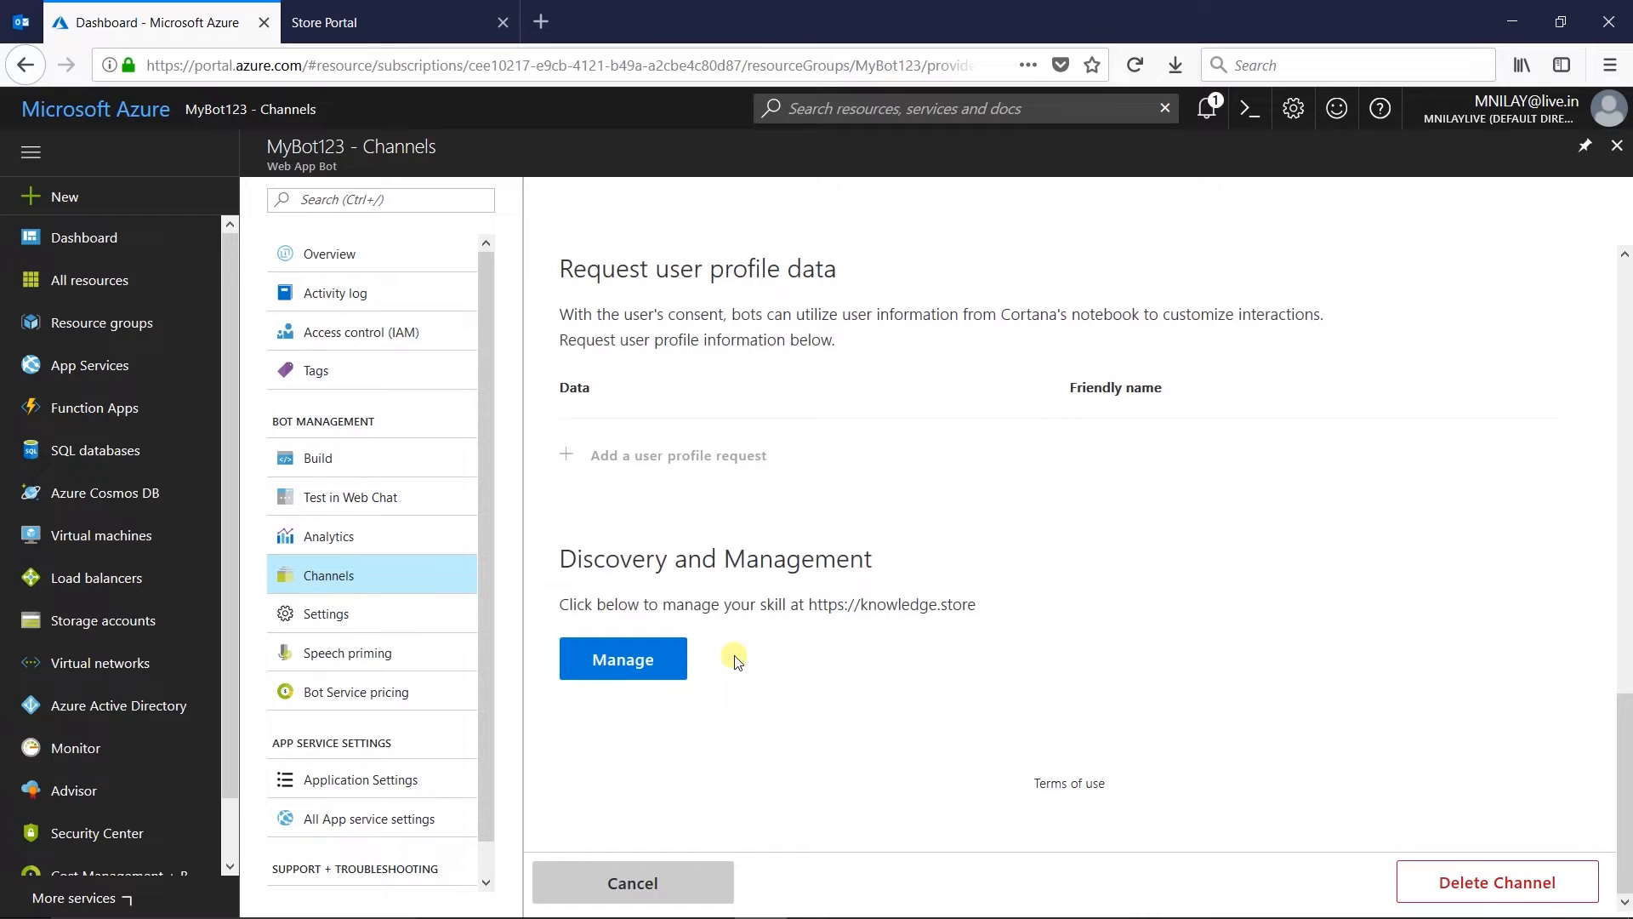
Open the mybot123 skill's management page in the Knowledge Store and review its discoverability and publishing settings.
click(630, 660)
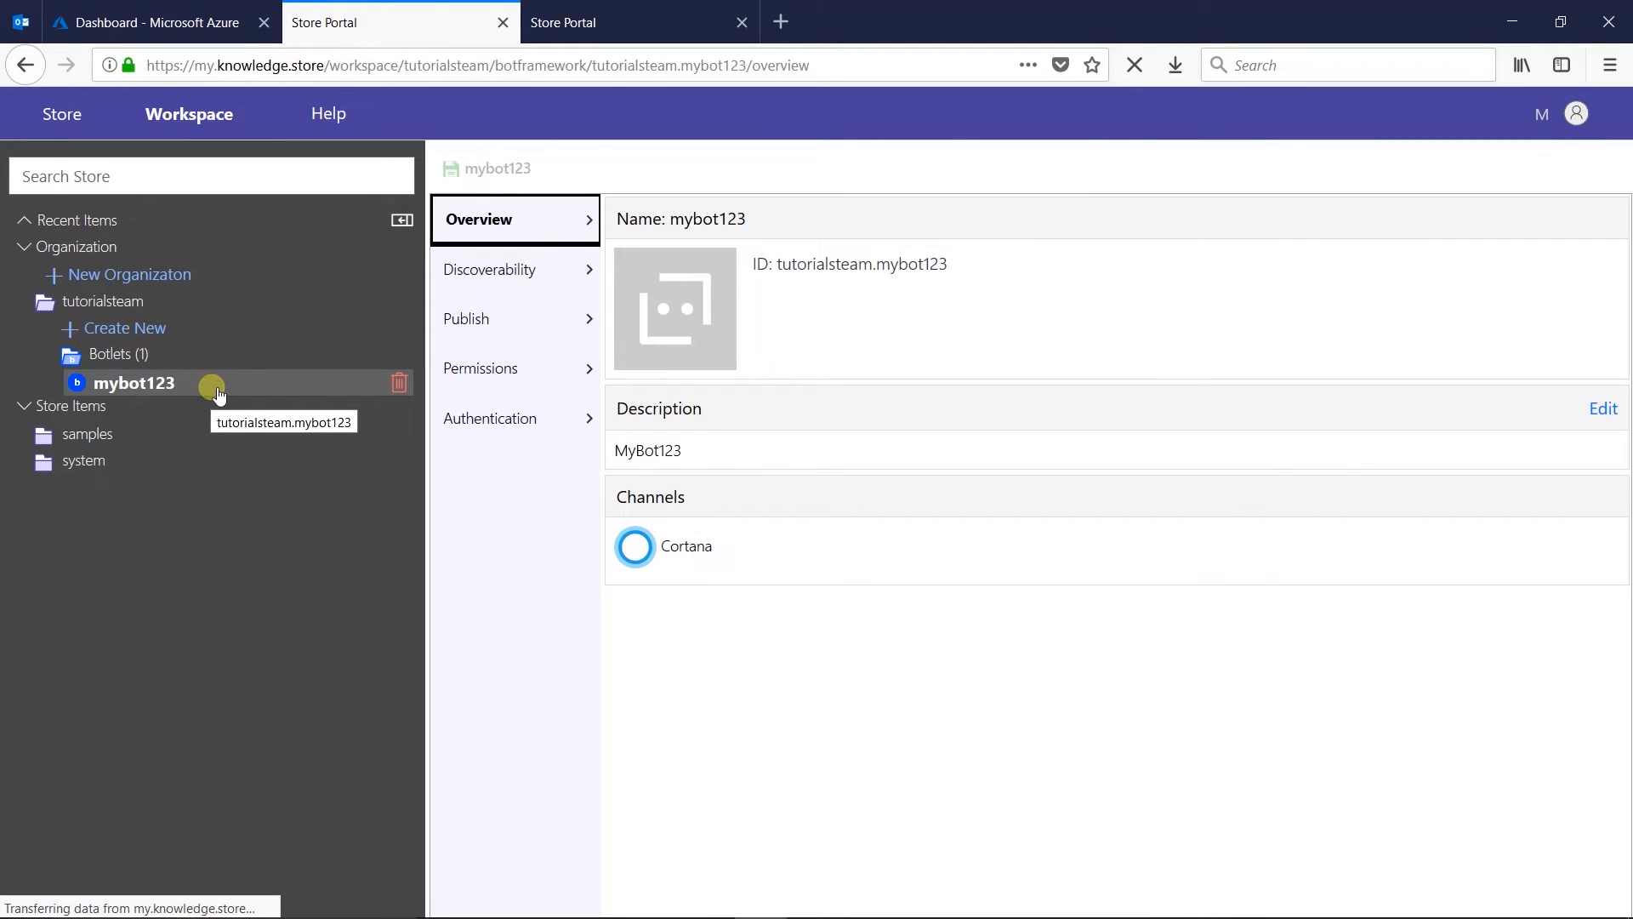
click(502, 271)
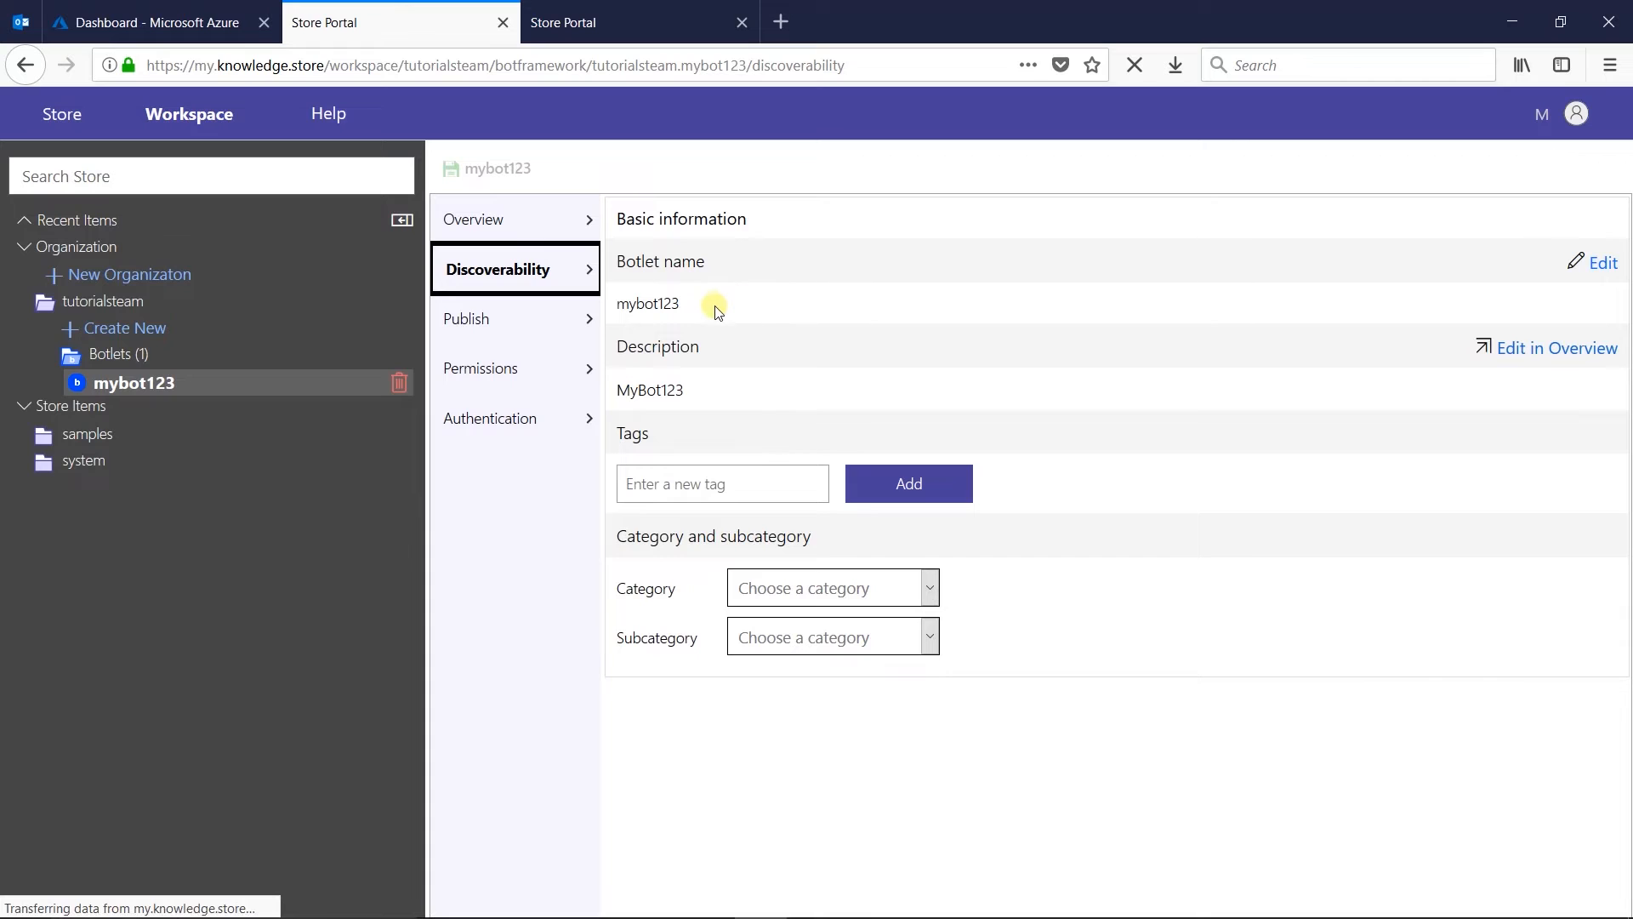
click(528, 327)
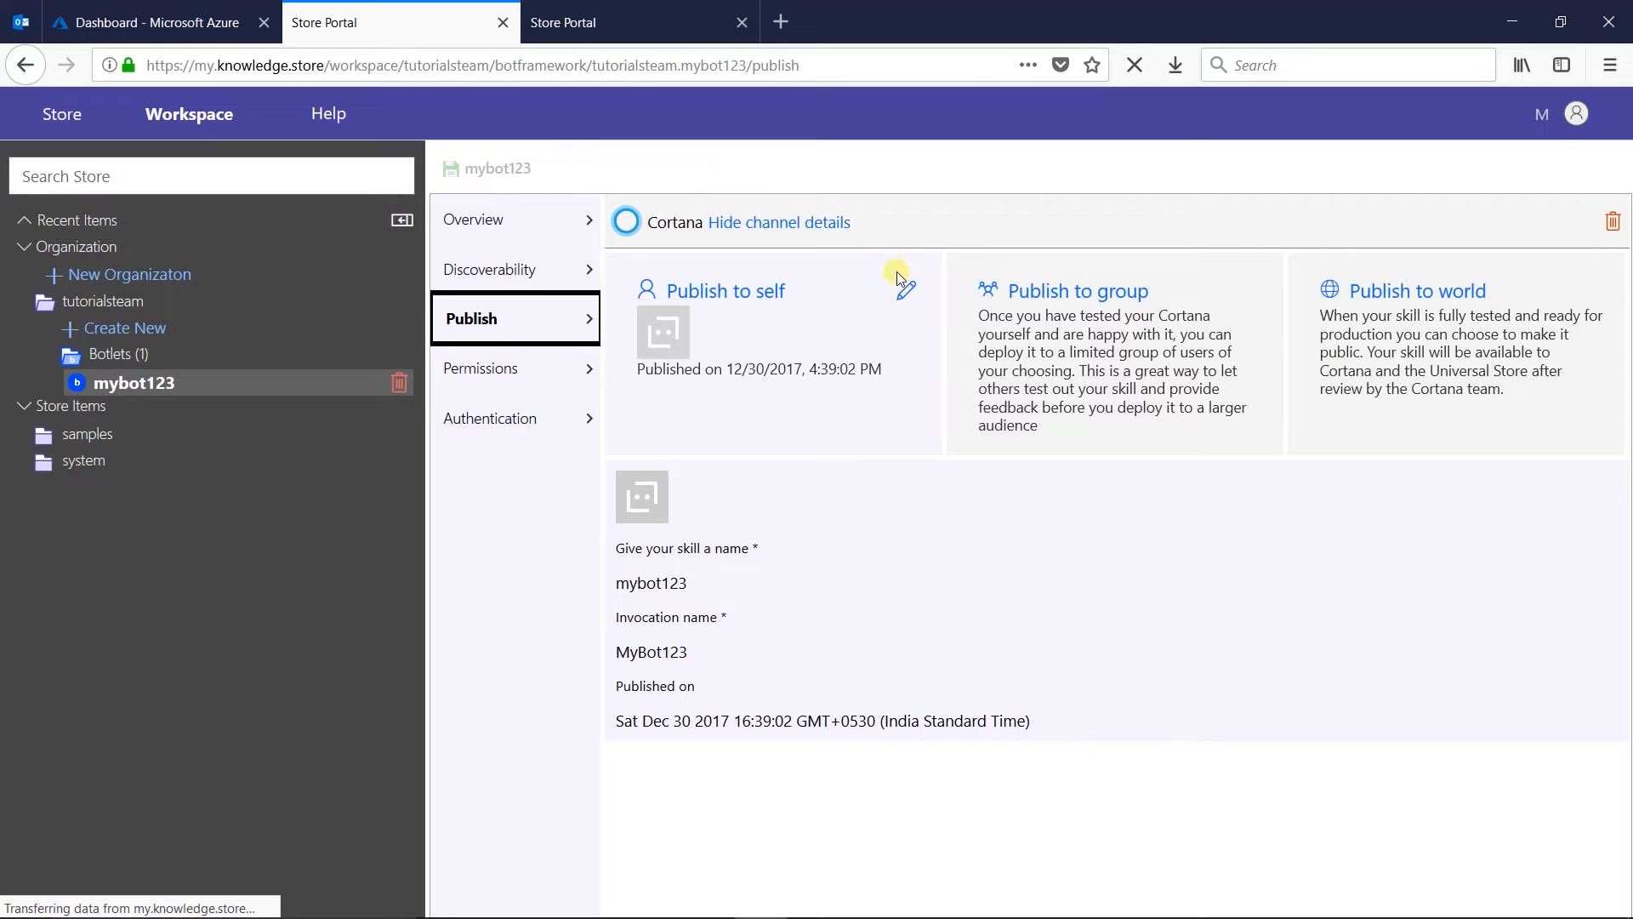
Edit the Publish to self details of mybot123 and set the invocation name to My New App.
click(907, 292)
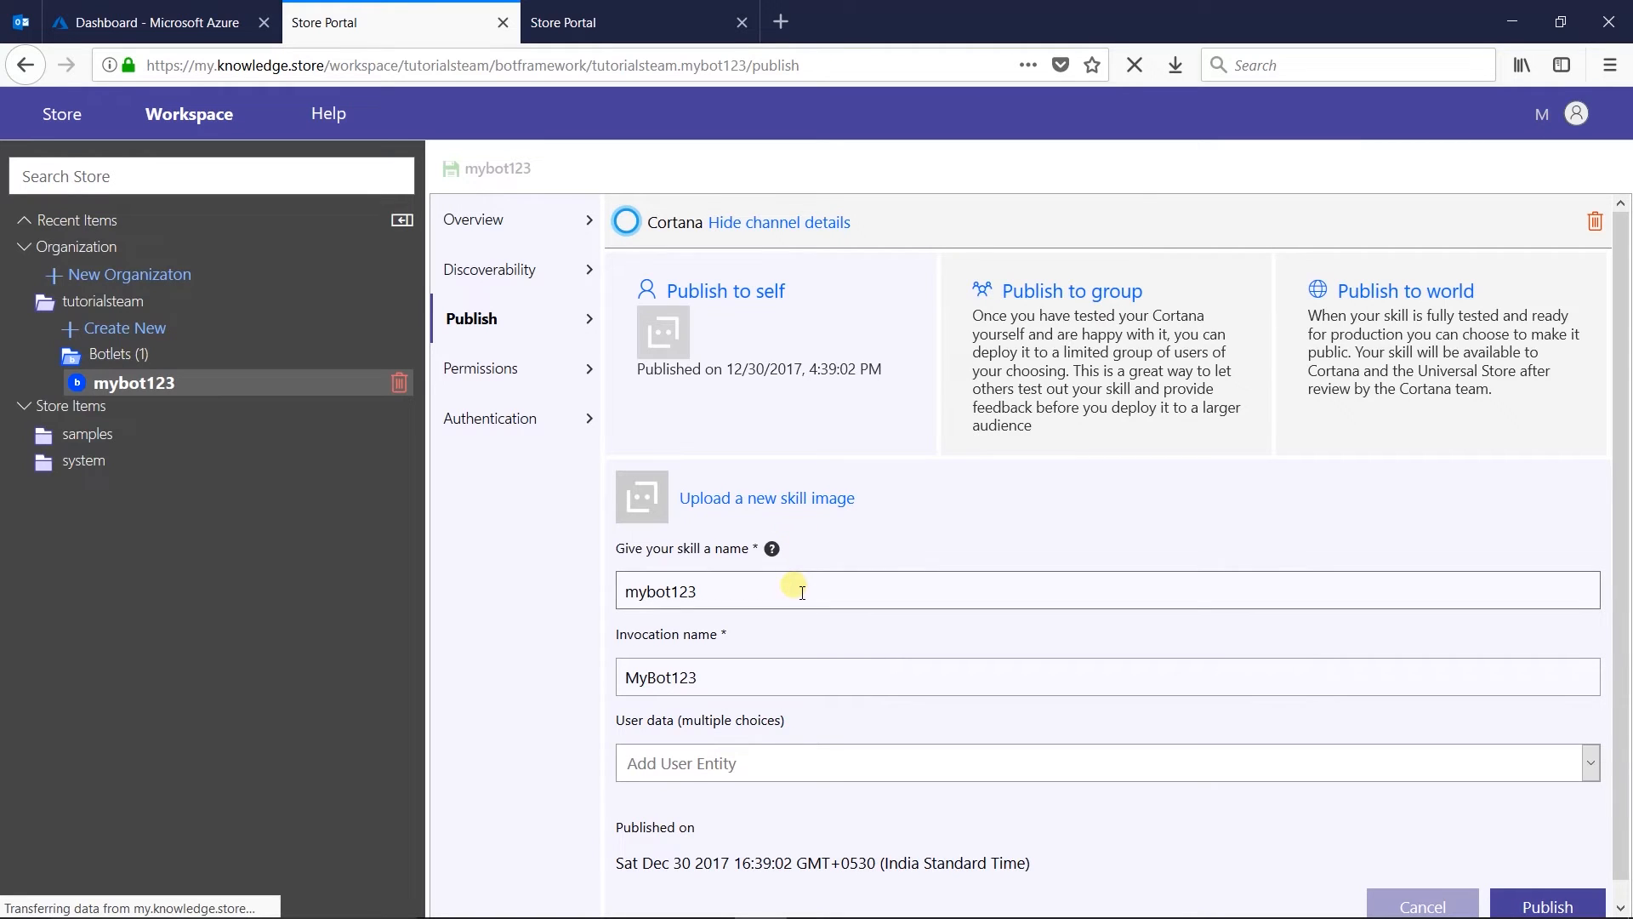
double_click(787, 678)
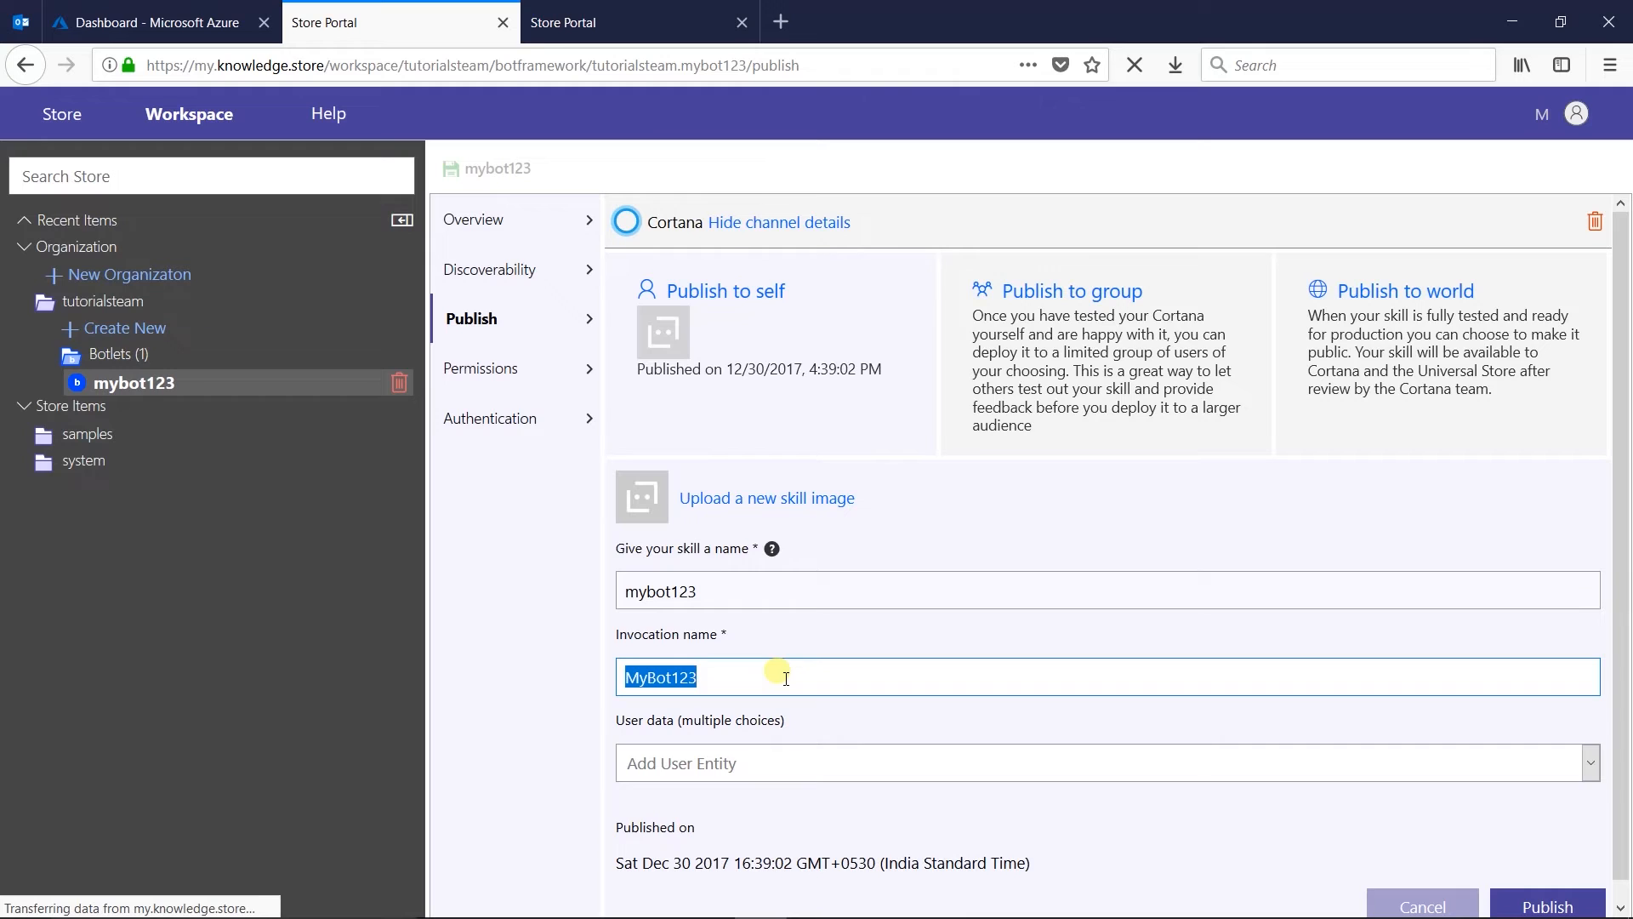
text(My New App)
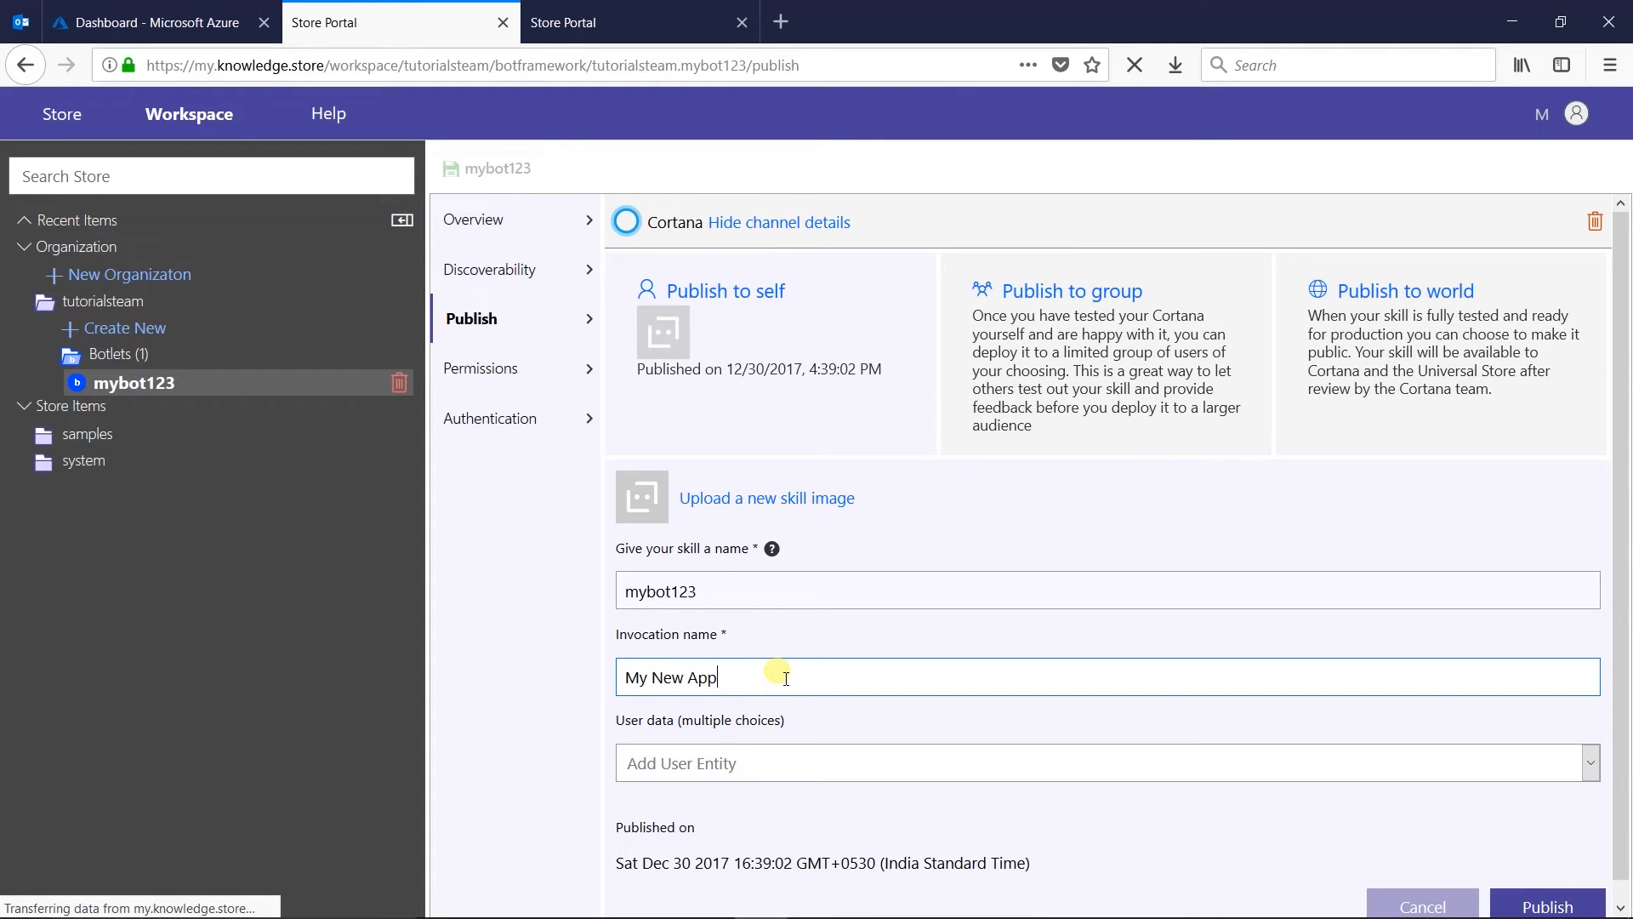
Add User.Info.Name as requested user data and publish the mybot123 skill.
click(816, 776)
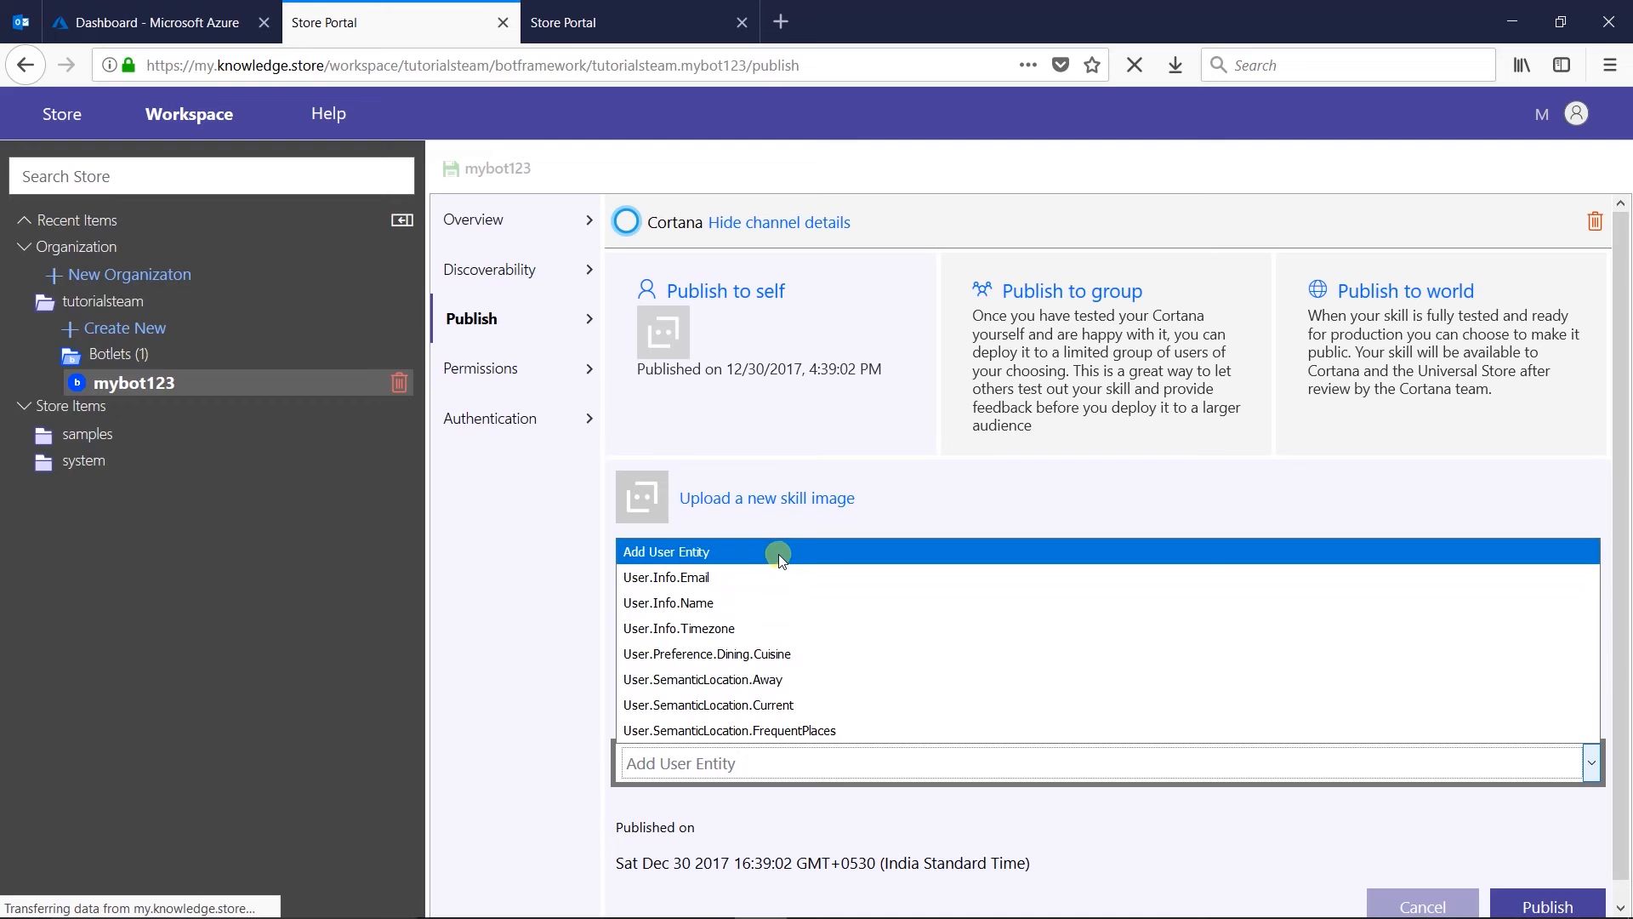
click(779, 602)
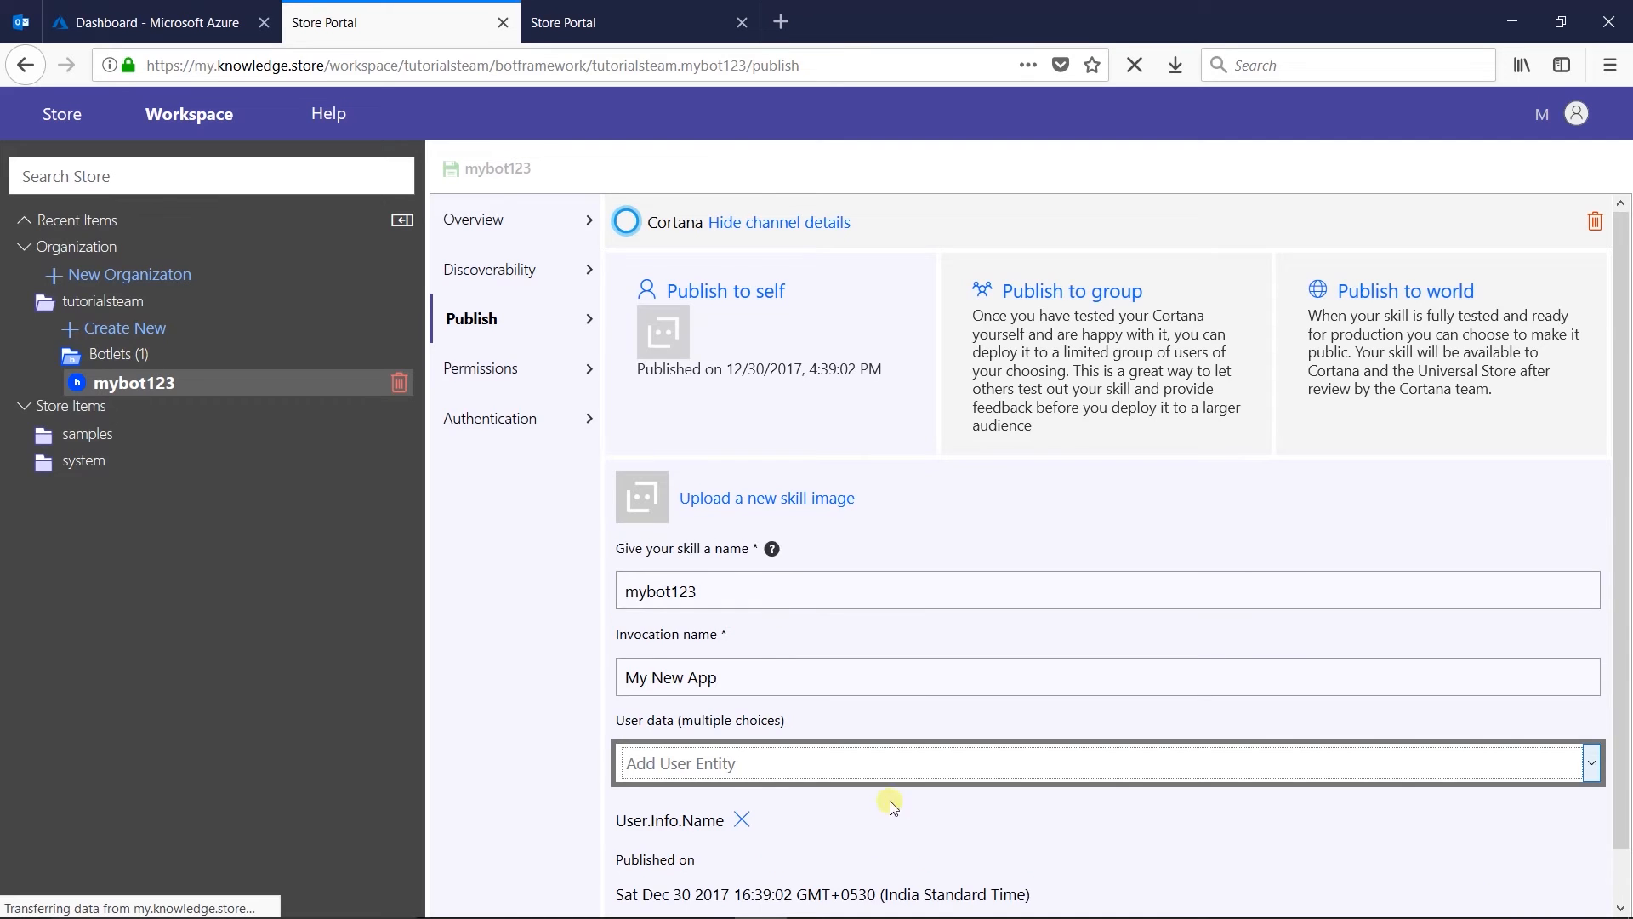
scroll(931, 872, down, 1)
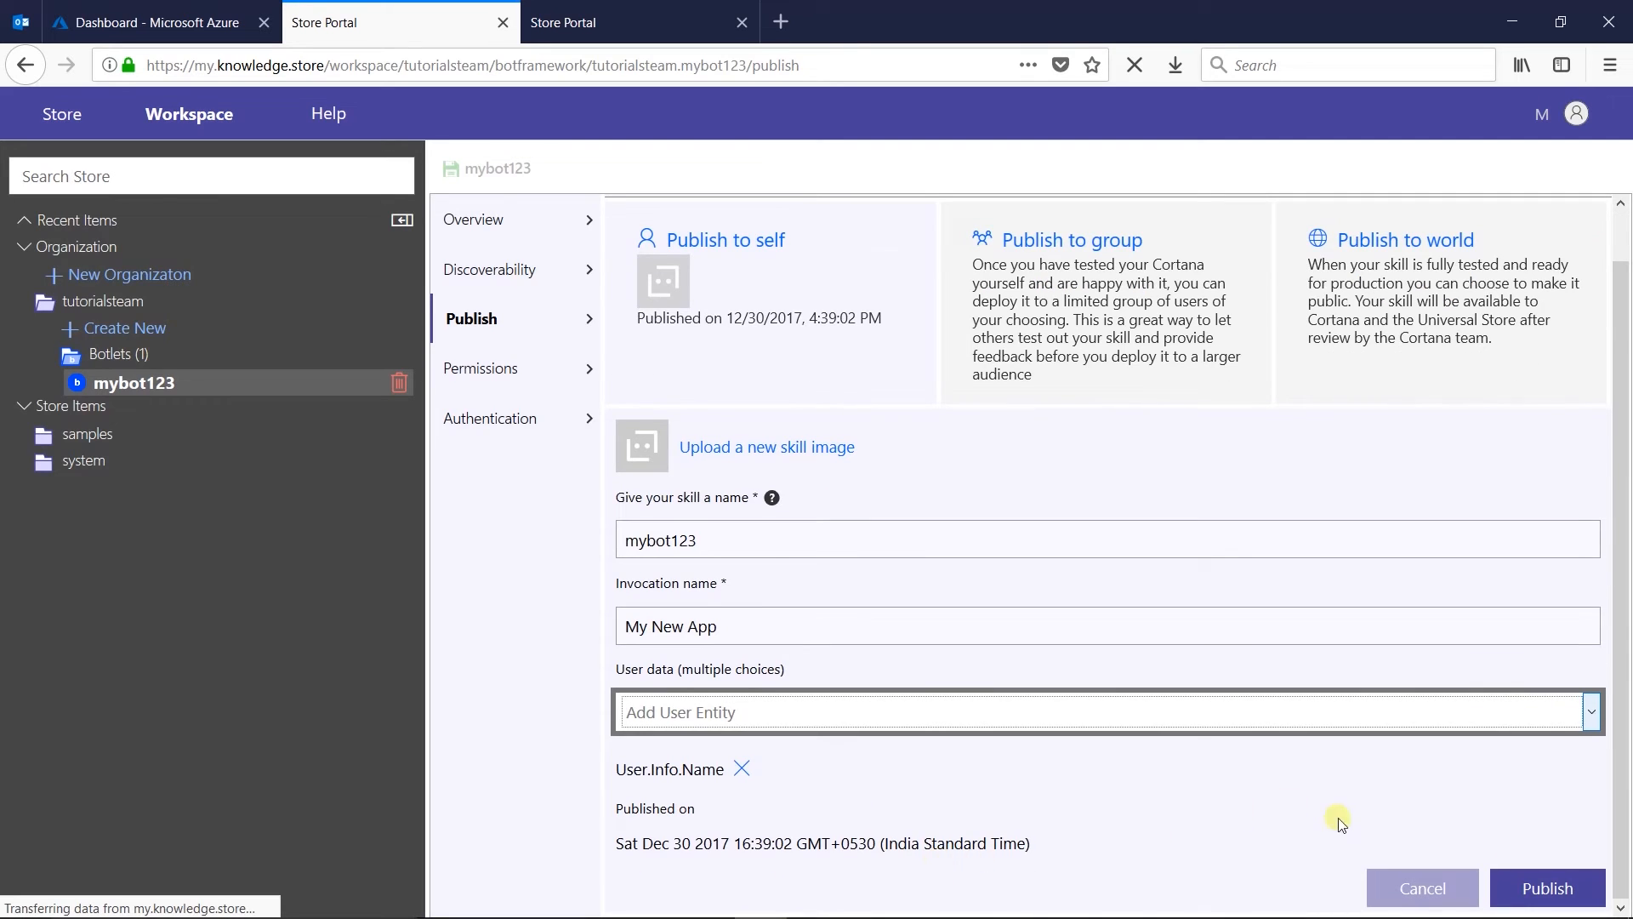
click(1584, 898)
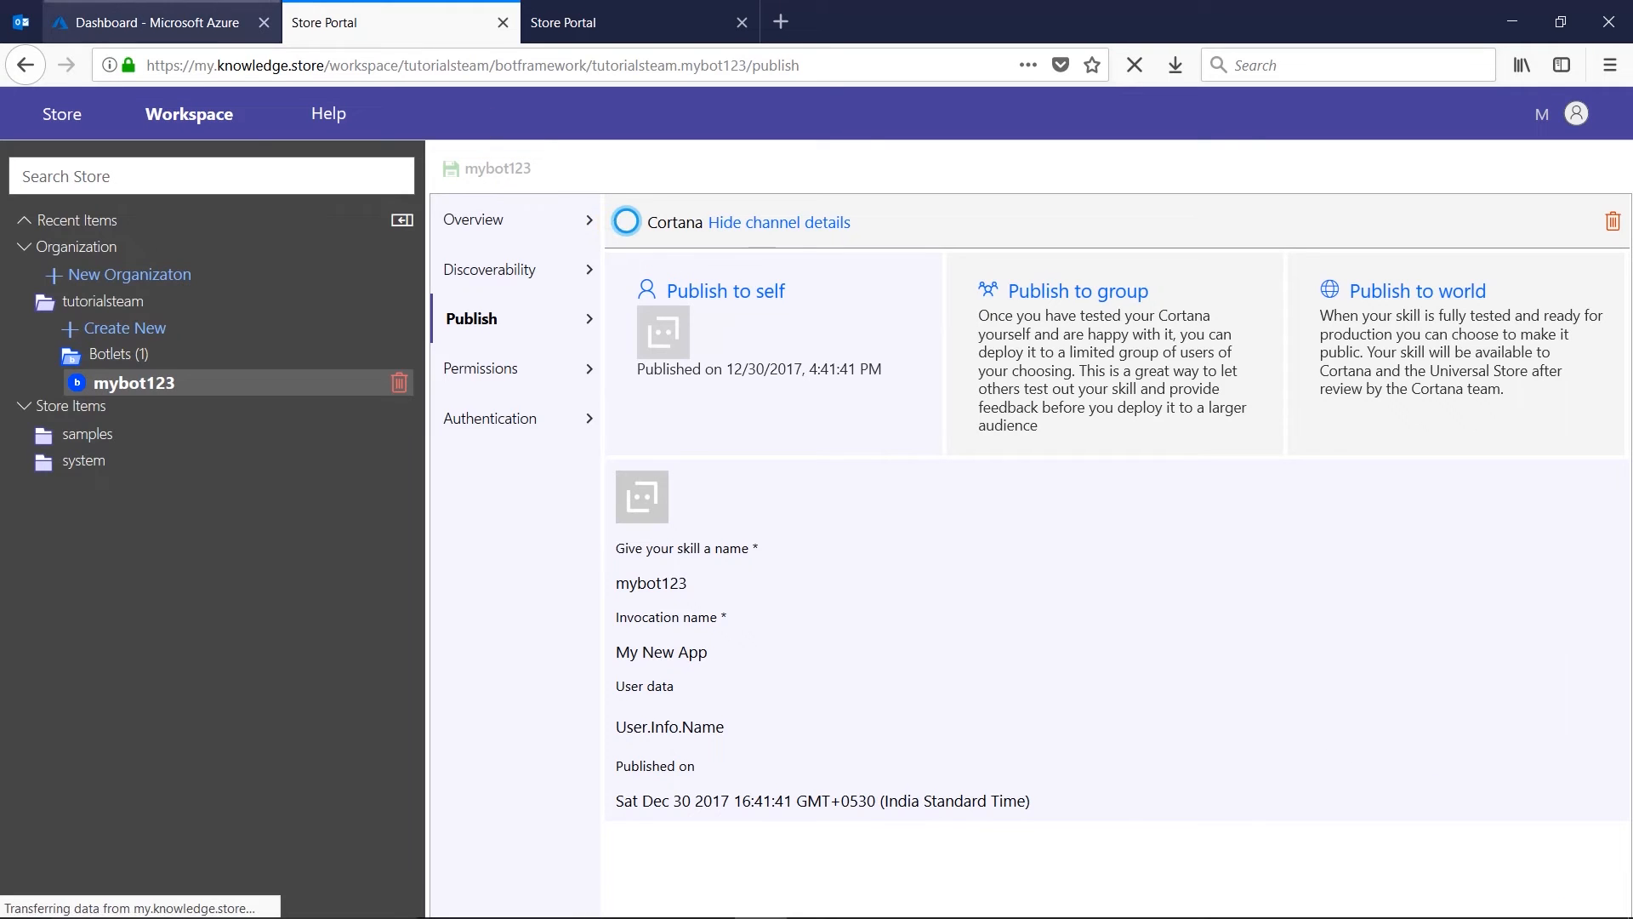
Switch back to the Azure portal and review the Cortana channel's skill naming and description fields.
click(153, 23)
scroll(773, 514, up, 10)
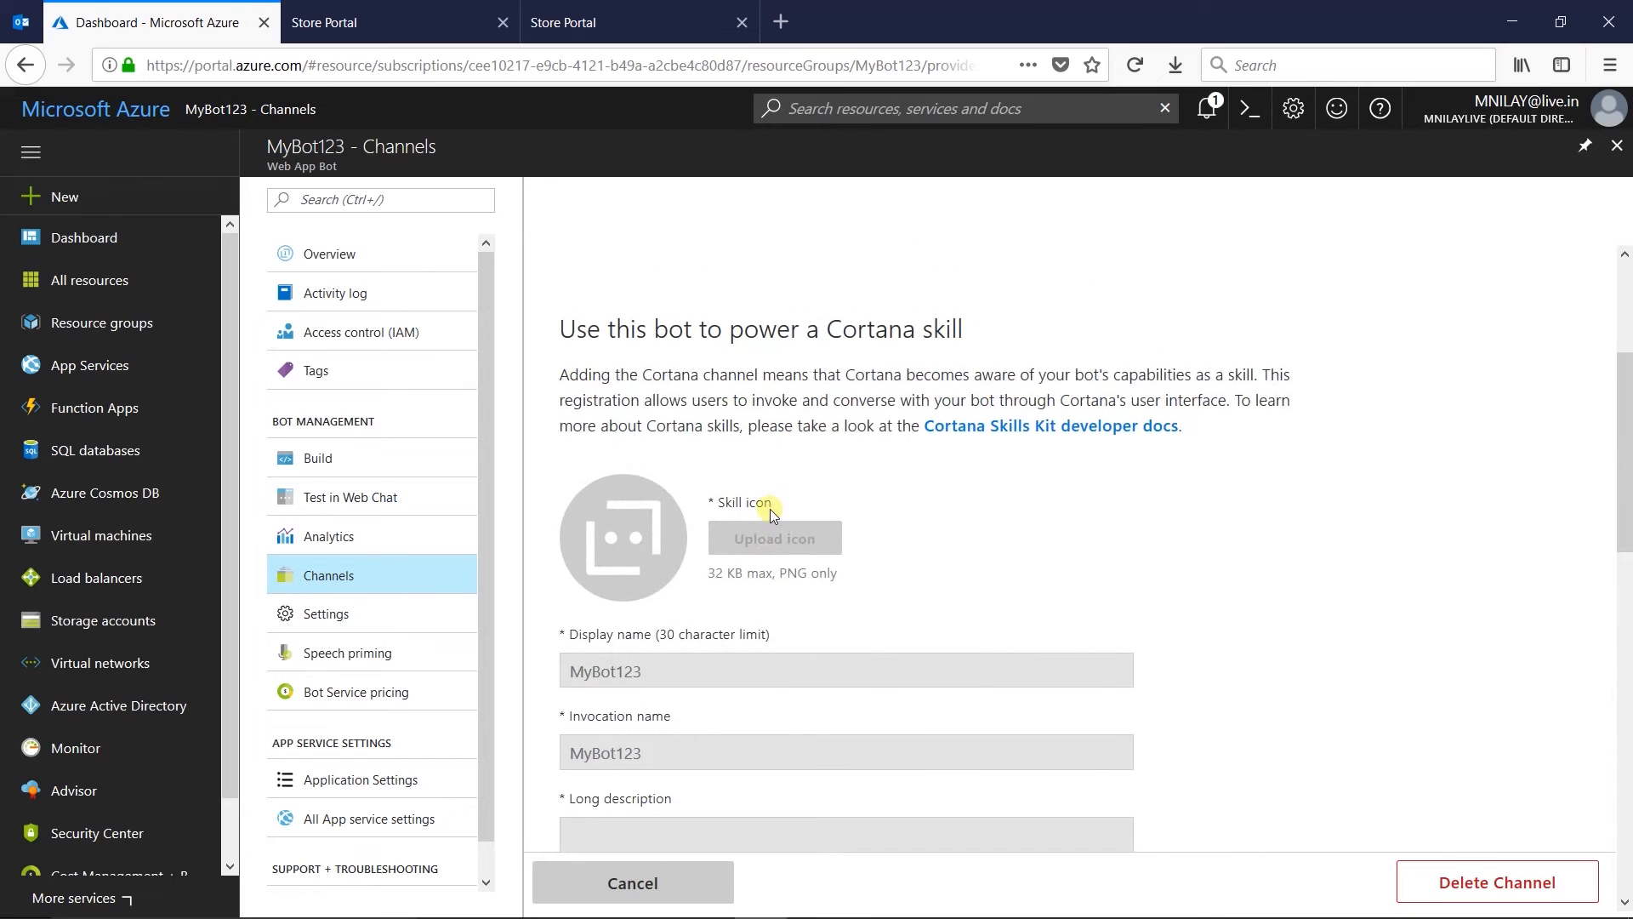
scroll(774, 514, down, 4)
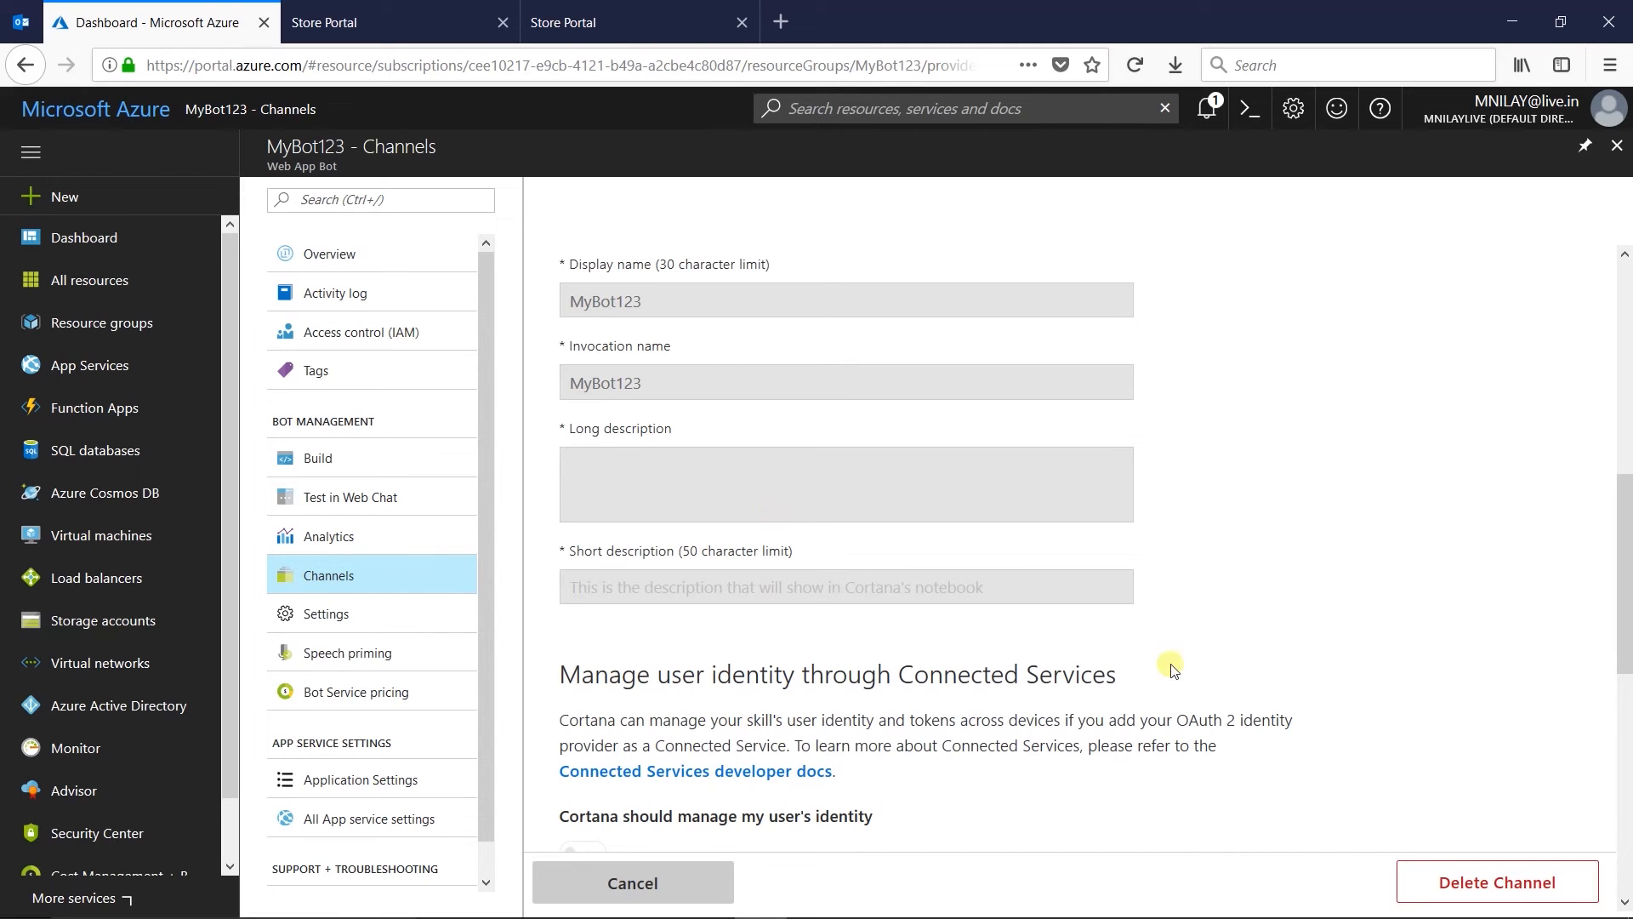
click(1462, 885)
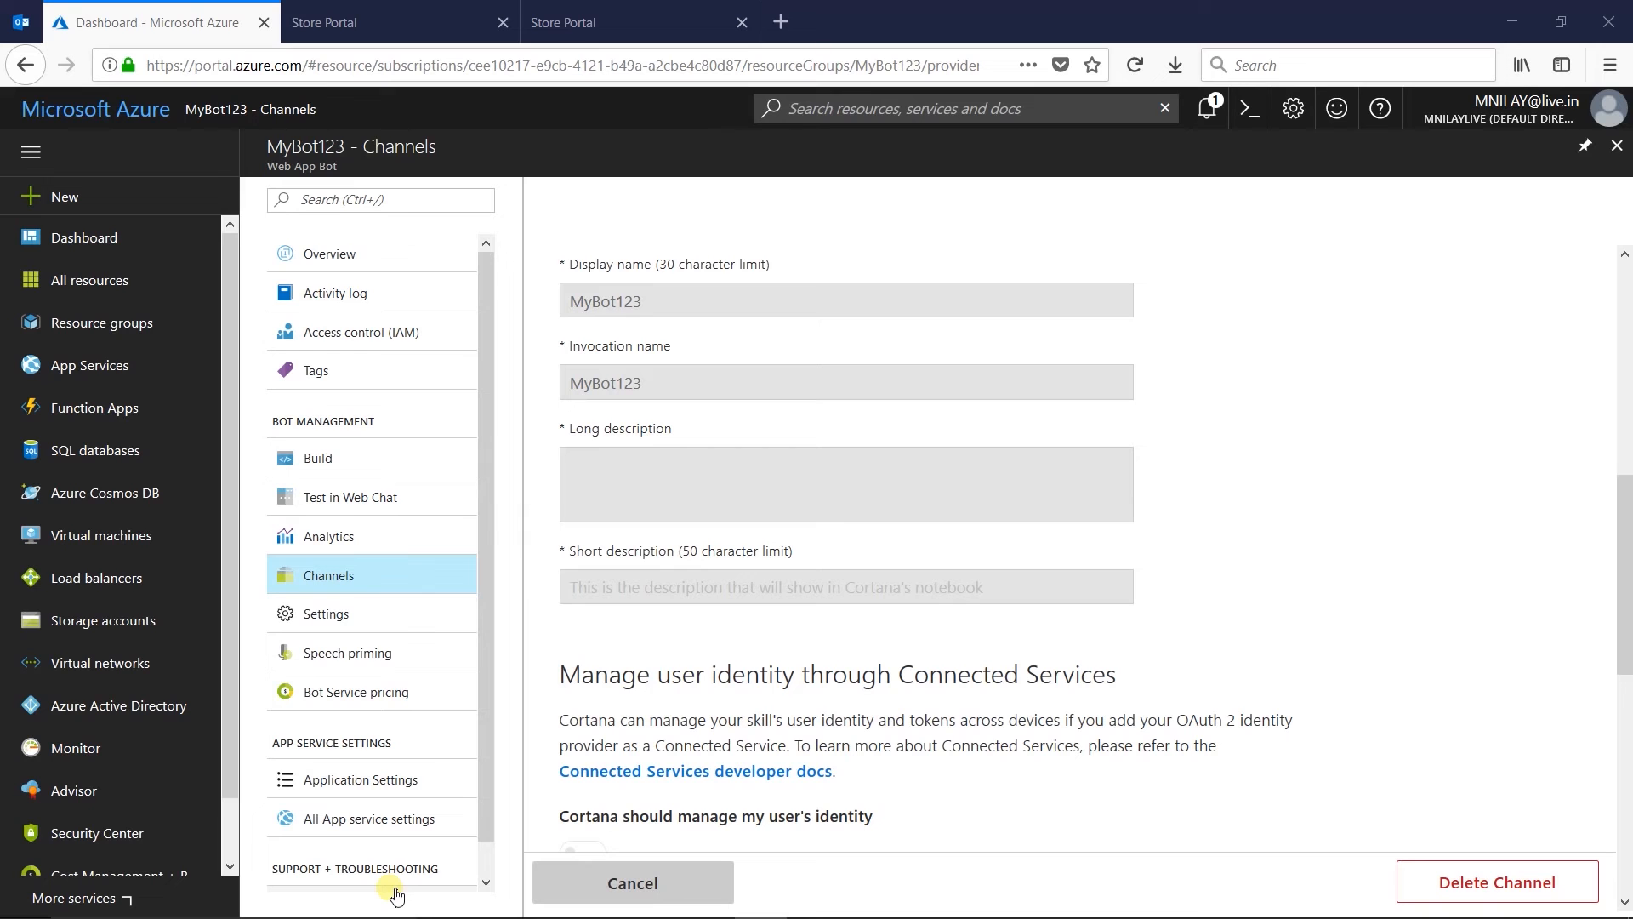
Test the skill by voice in Cortana and allow Microsoft to share the requested information with mybot123.
key(super)
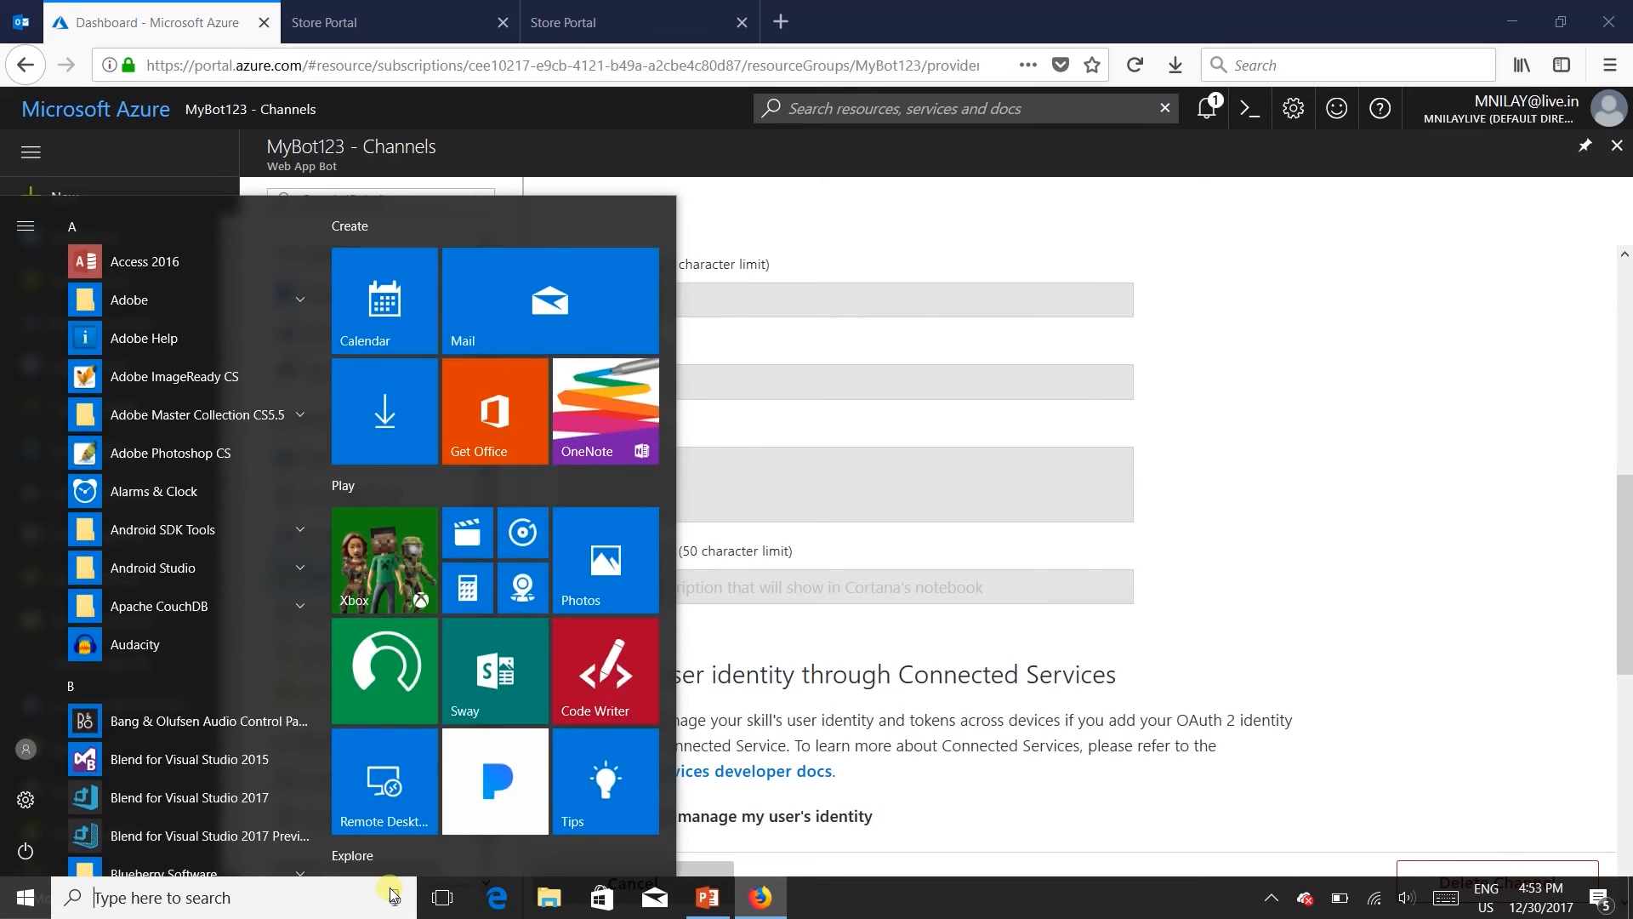
click(393, 898)
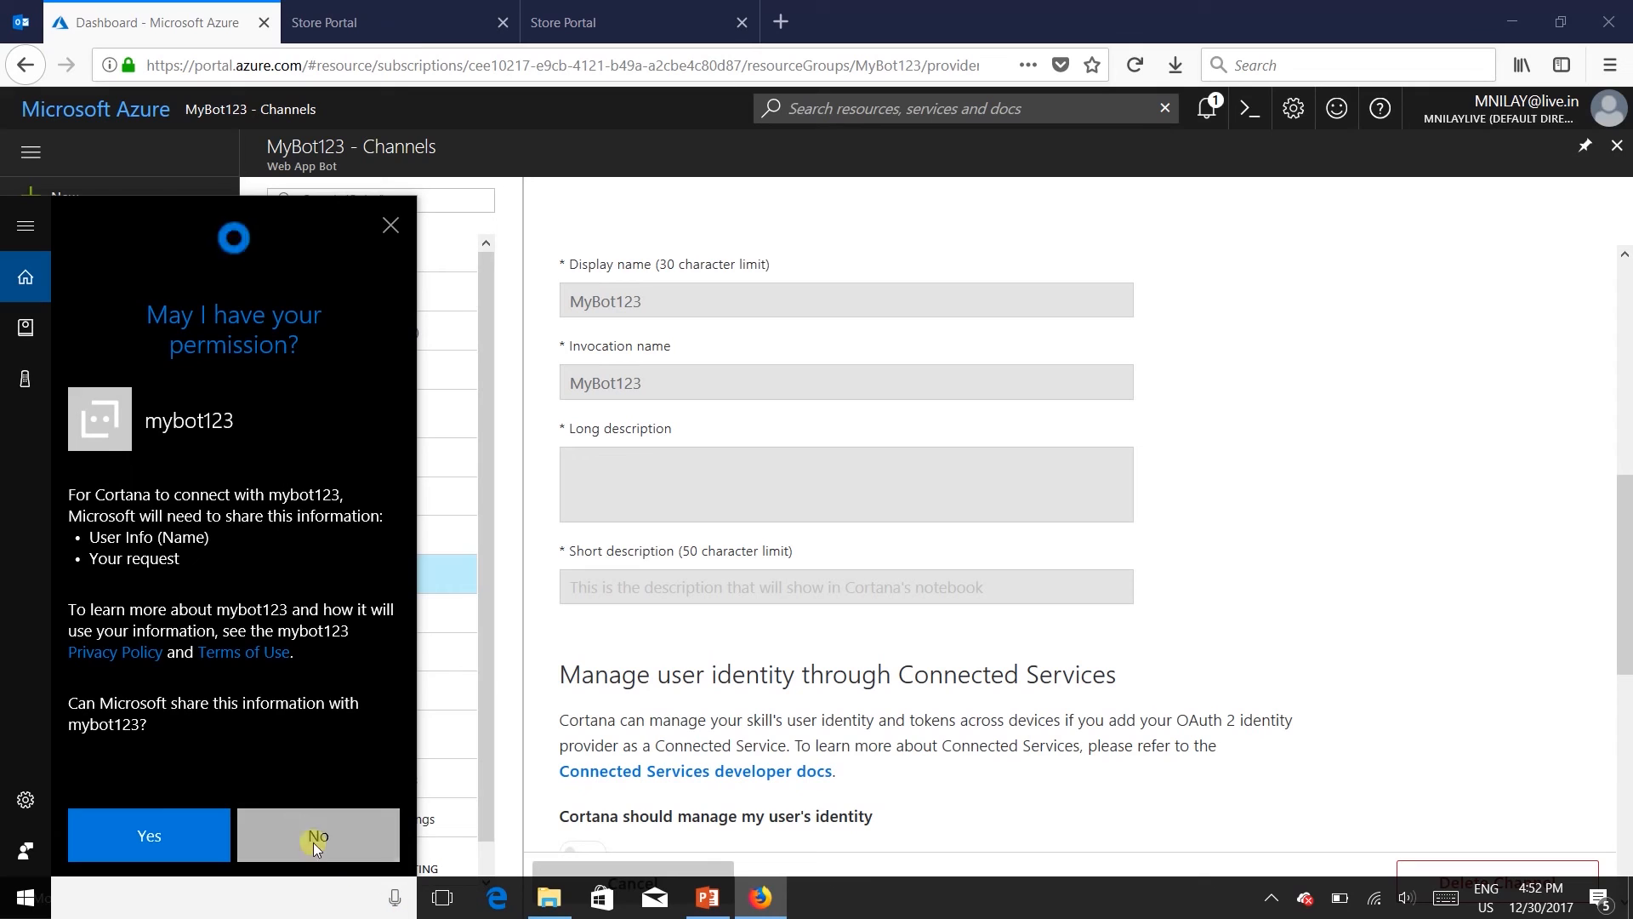
click(173, 842)
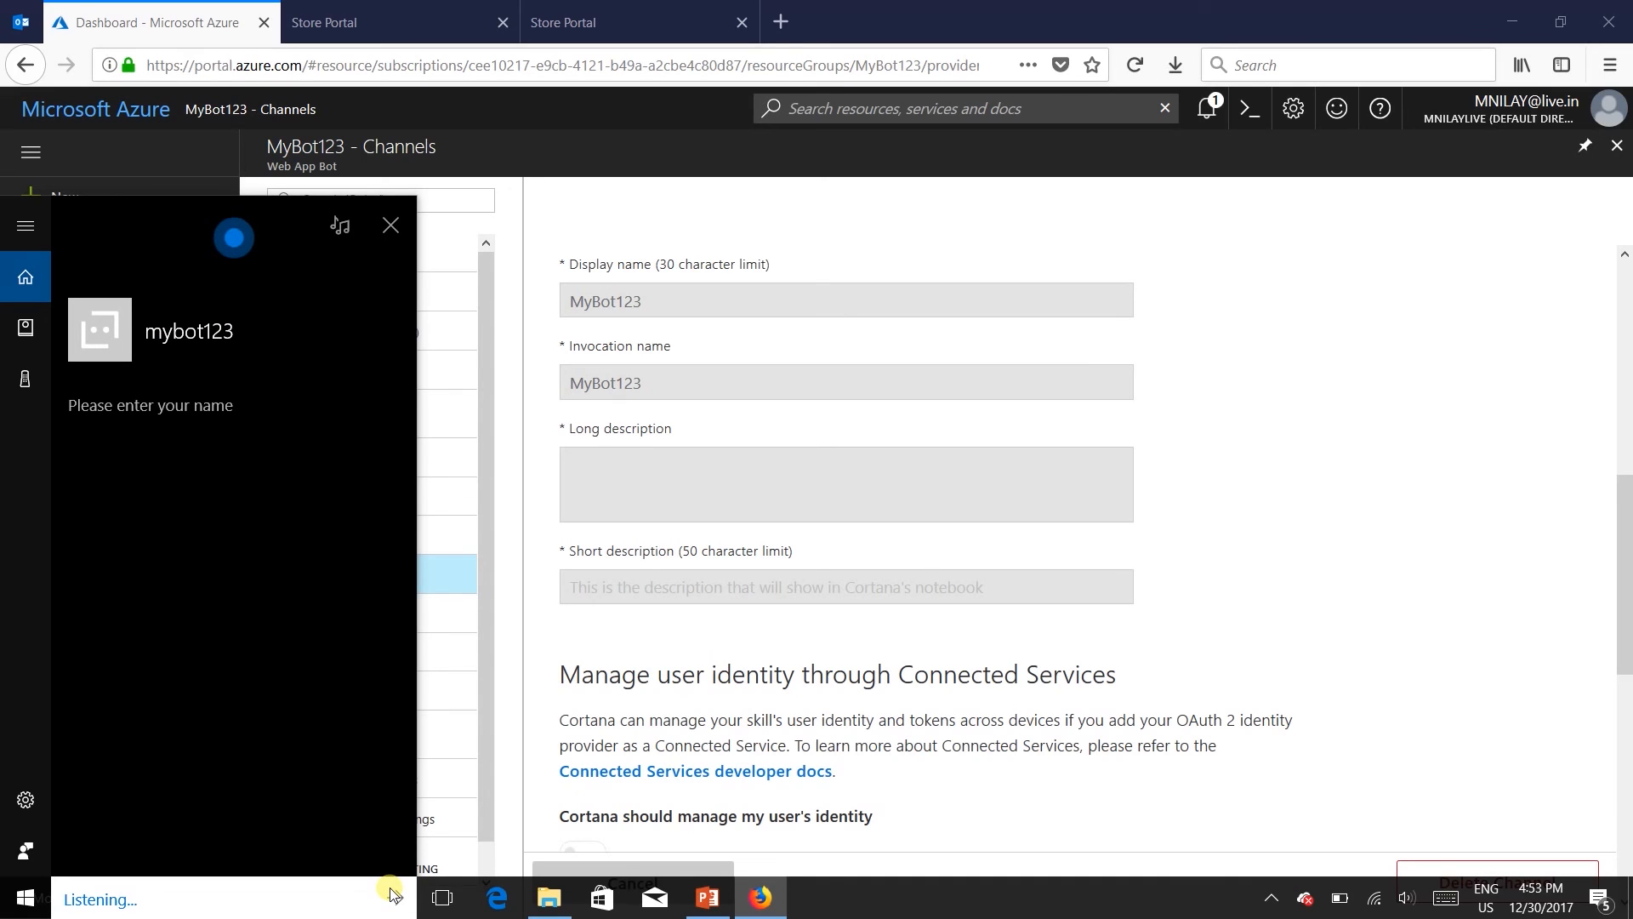
key(alt+Tab)
key(Tab)
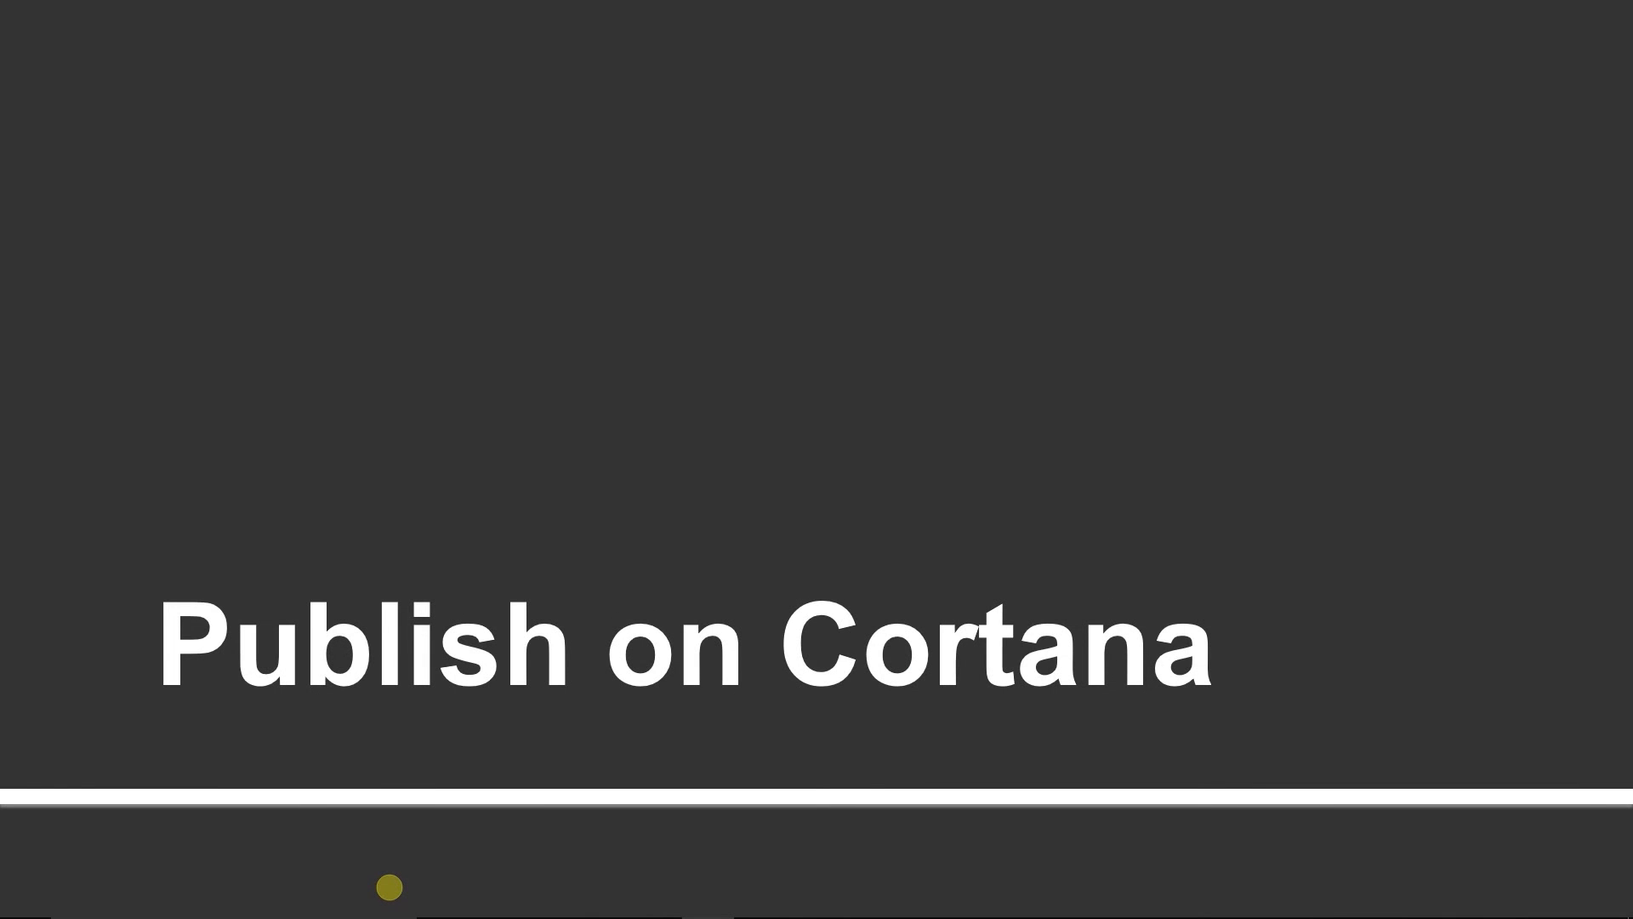
key(Right)
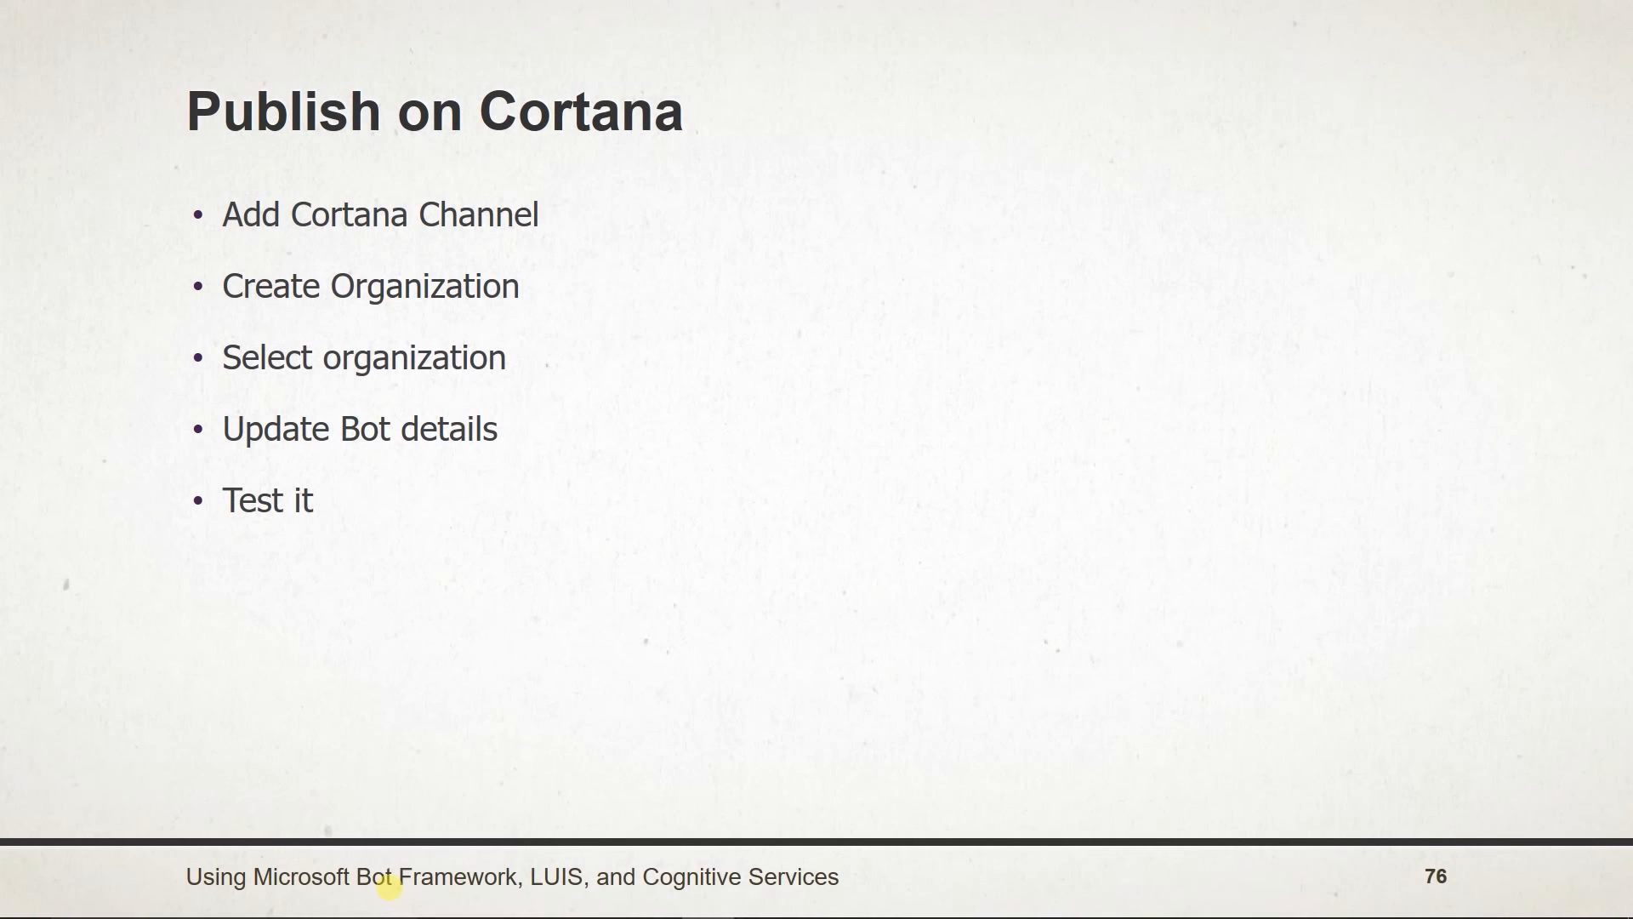